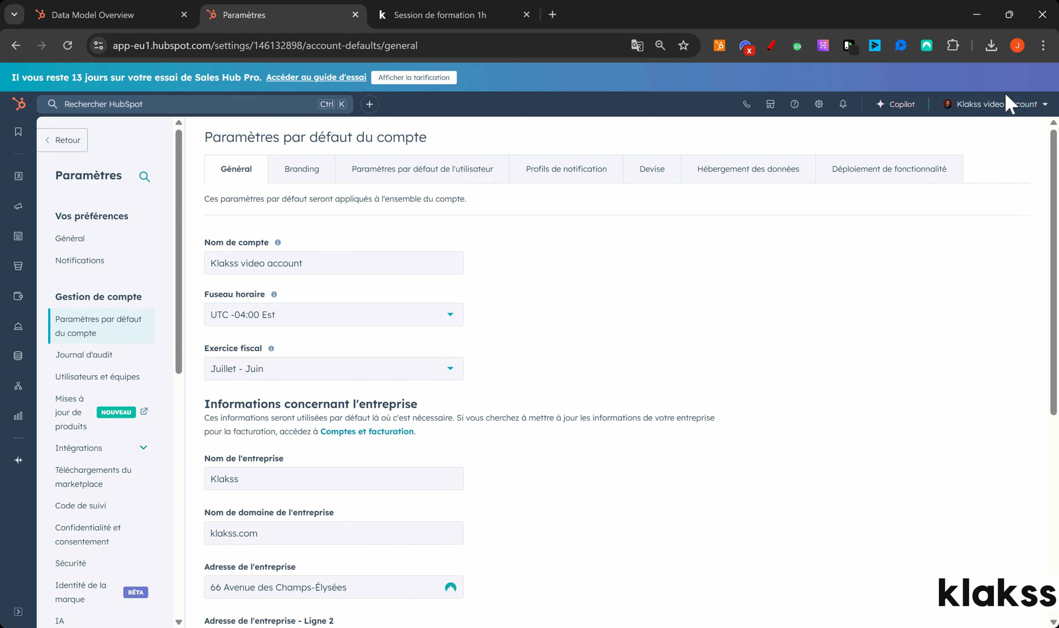
Set the account's default time zone to UTC +02:00 Paris, confirm, and go to Branding.
left_click_drag(1054, 148, 1044, 324)
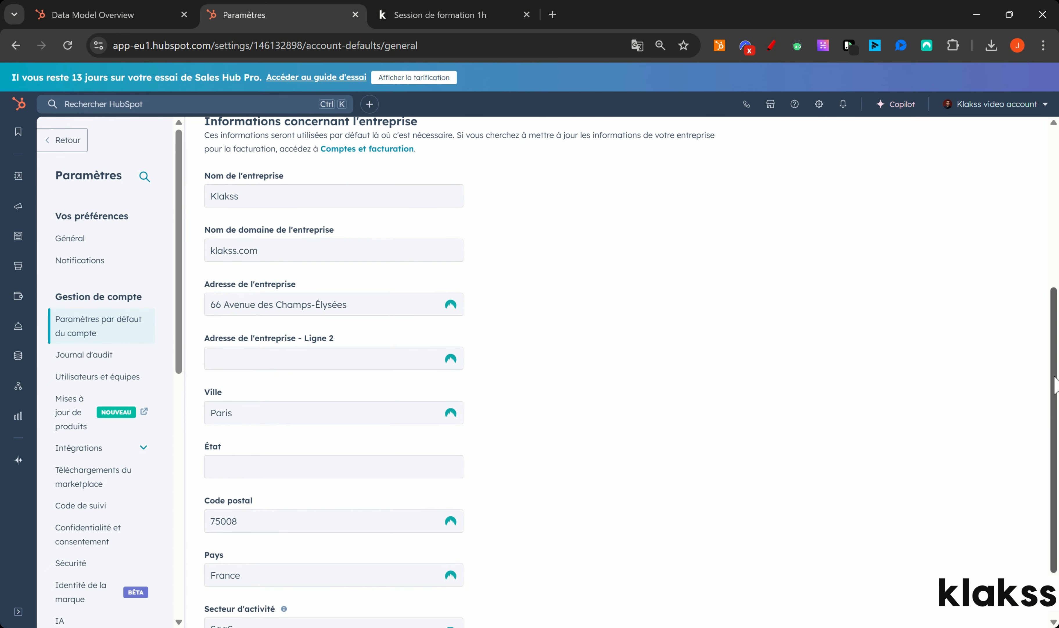
left_click_drag(1054, 382, 1049, 262)
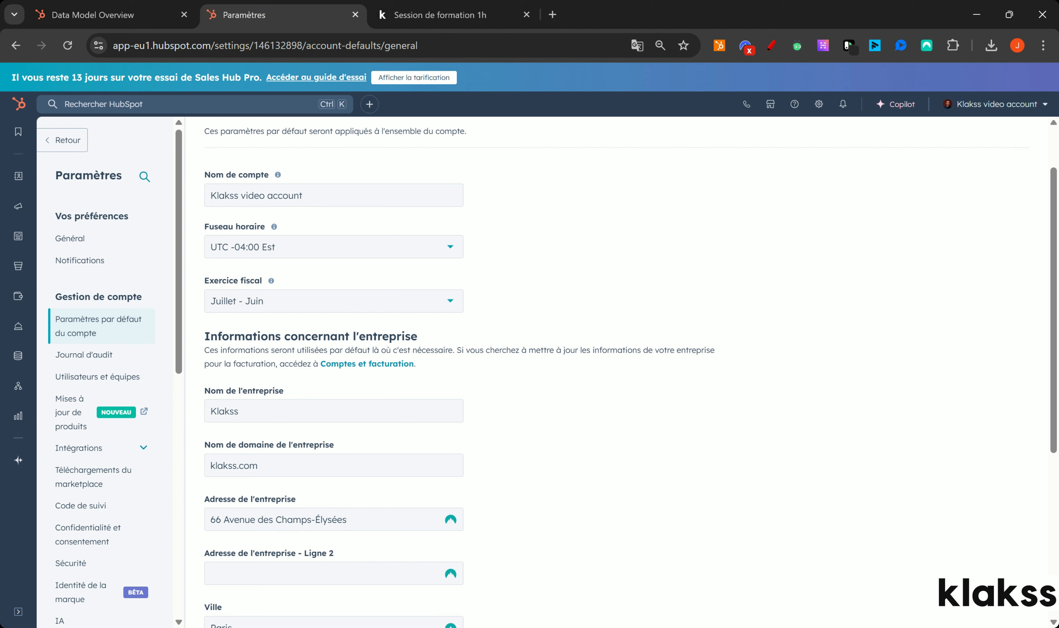
left_click(260, 253)
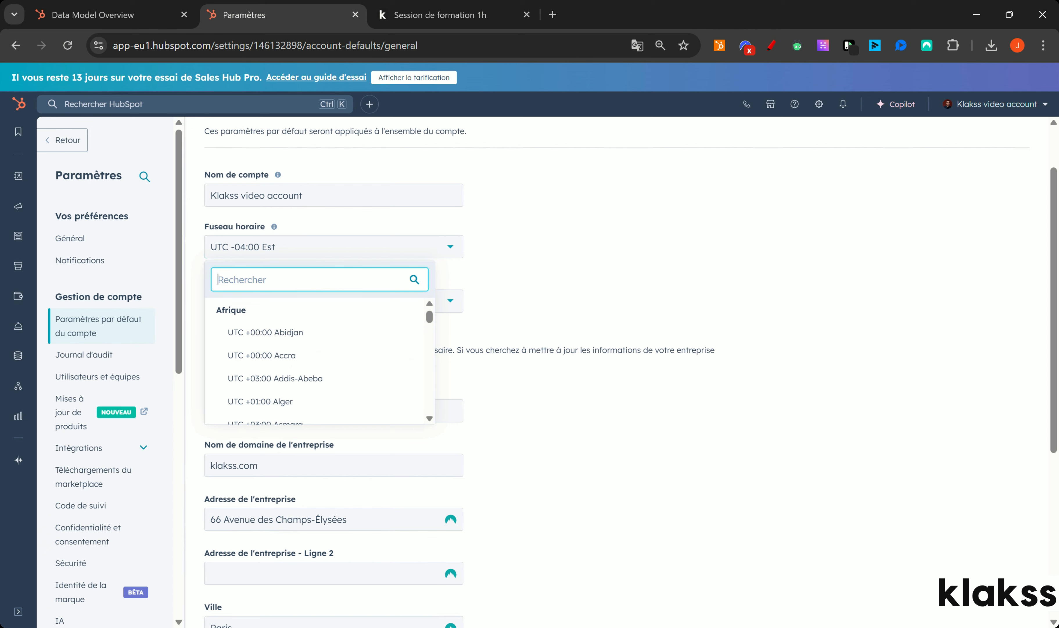
type("paris")
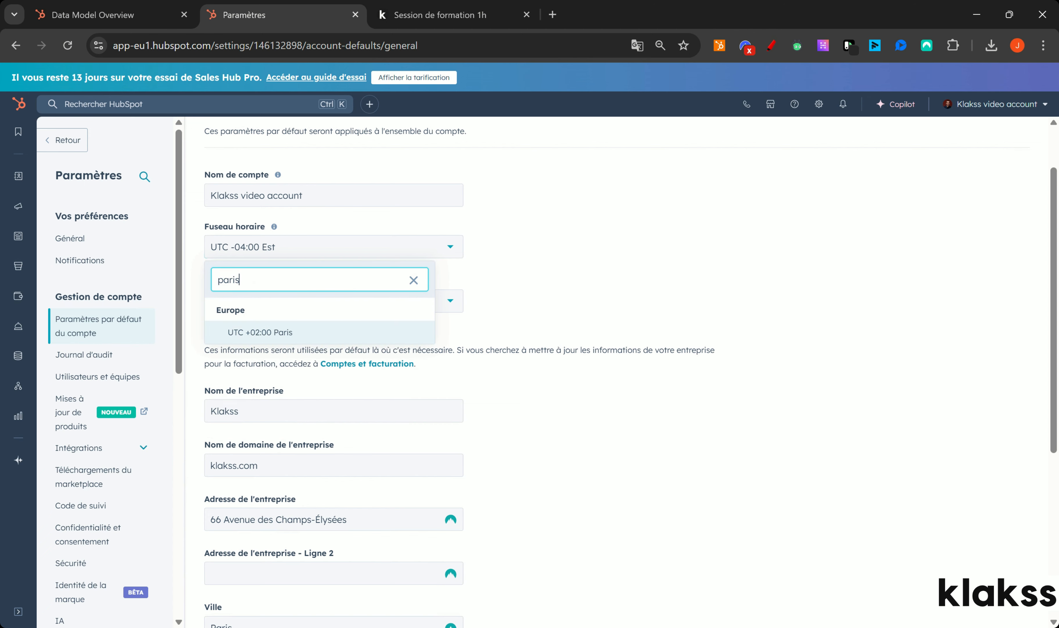
left_click(266, 333)
left_click(479, 205)
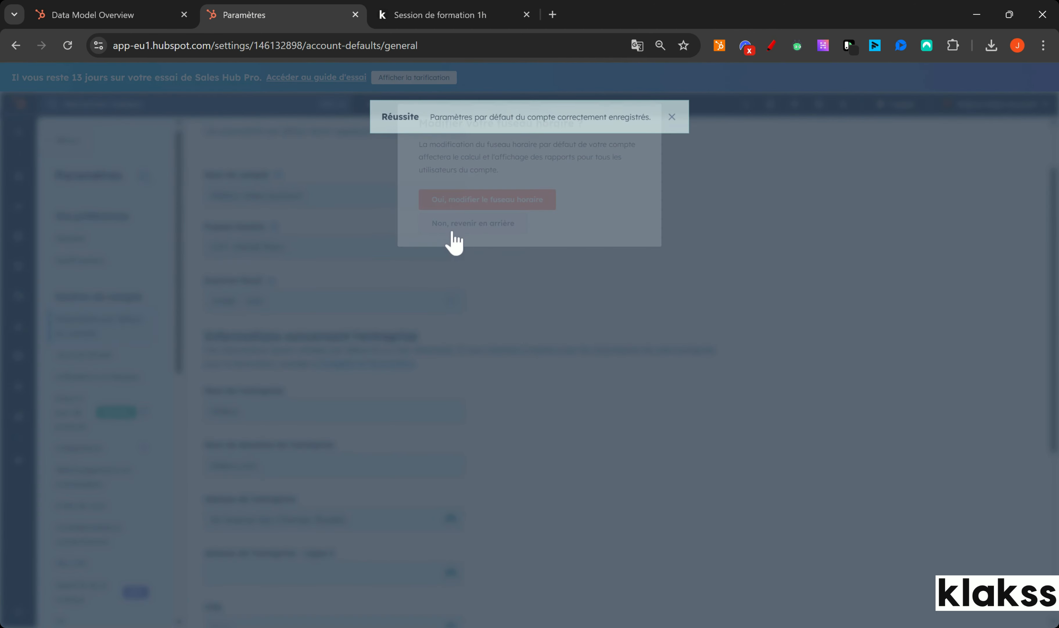
scroll(1053, 284, "up", 2)
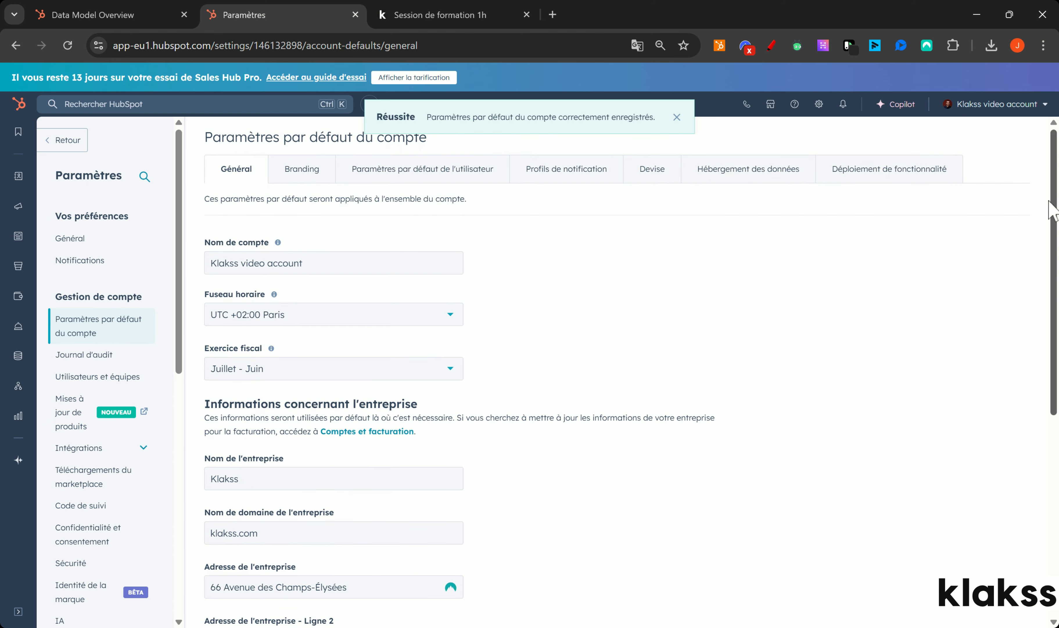
left_click(304, 177)
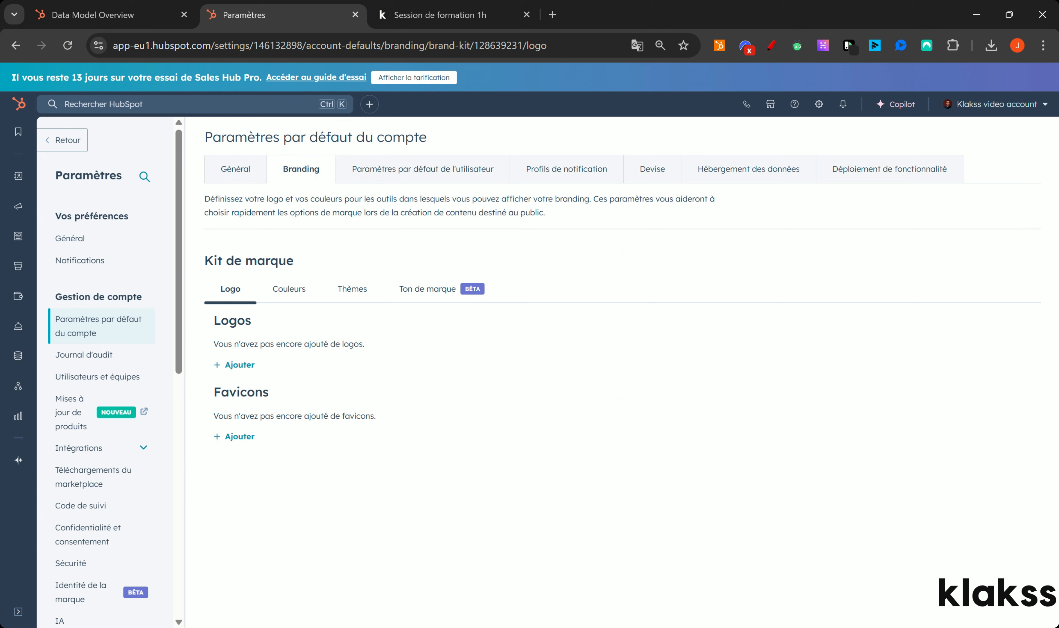
Upload the klakss image as a new brand-kit logo named Klakss.
left_click(237, 365)
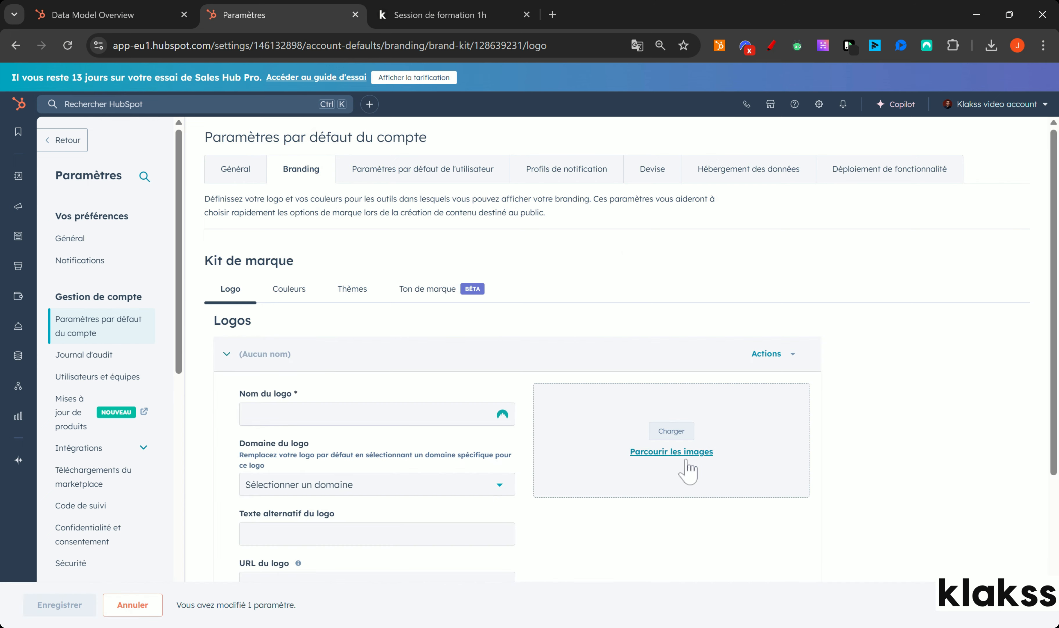
left_click(679, 439)
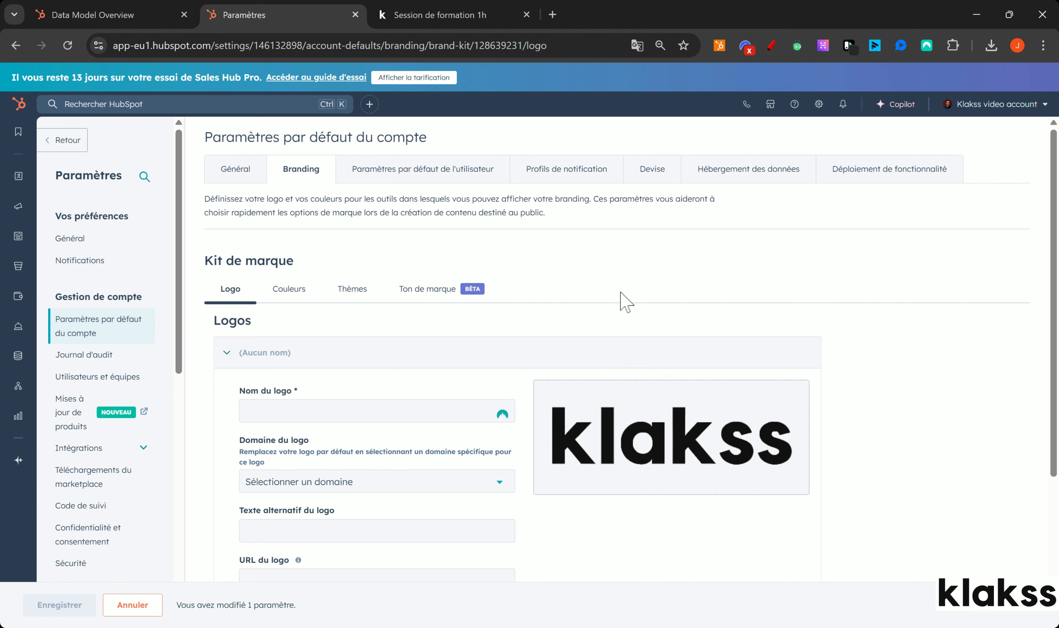
scroll(602, 305, "down", 2)
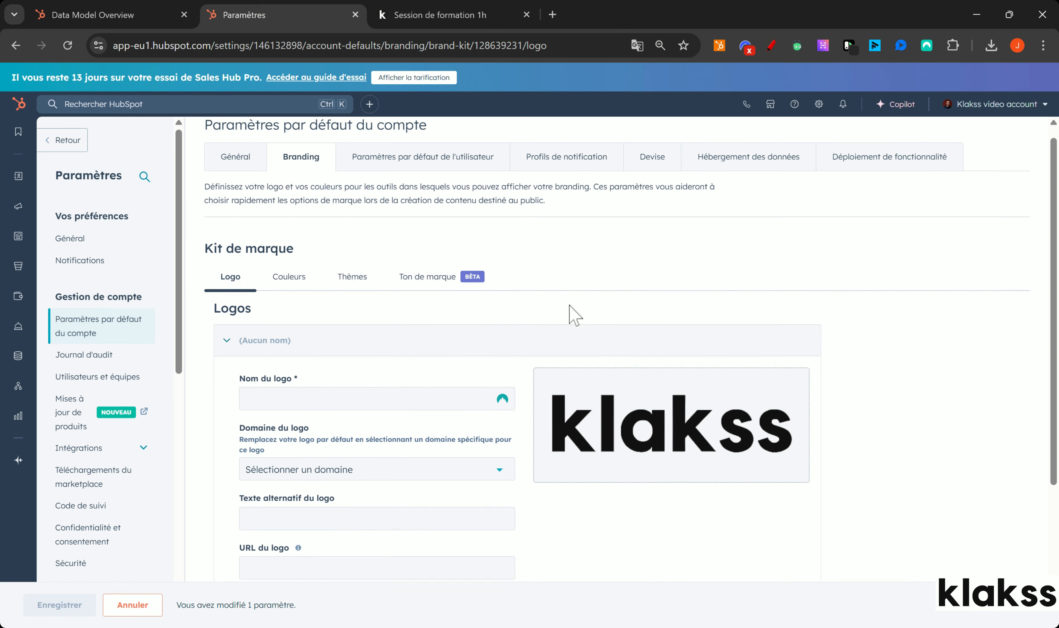
left_click(336, 344)
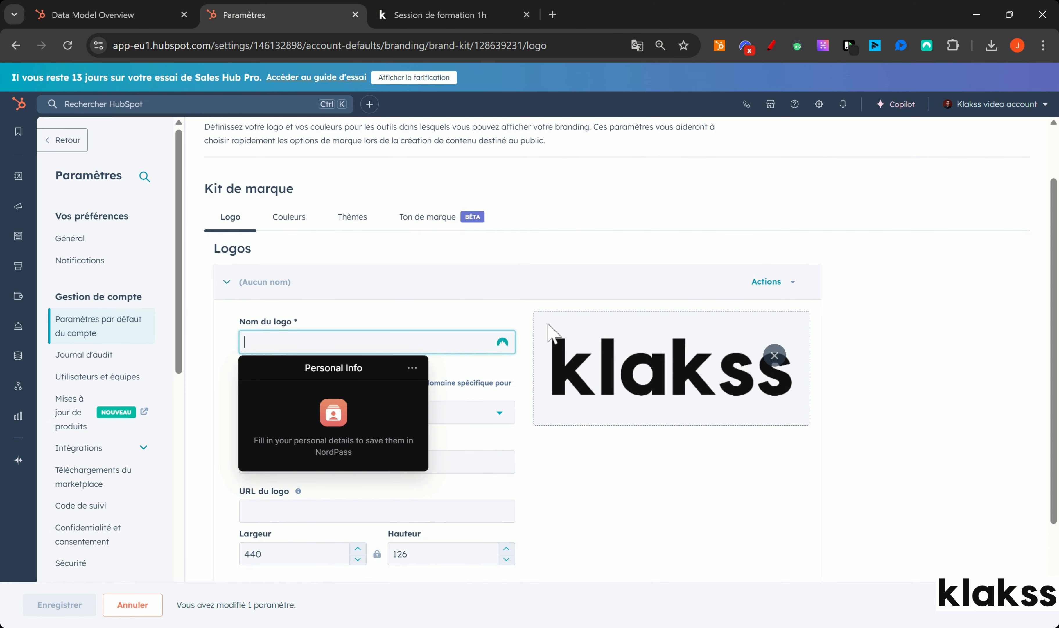
type("Klakss")
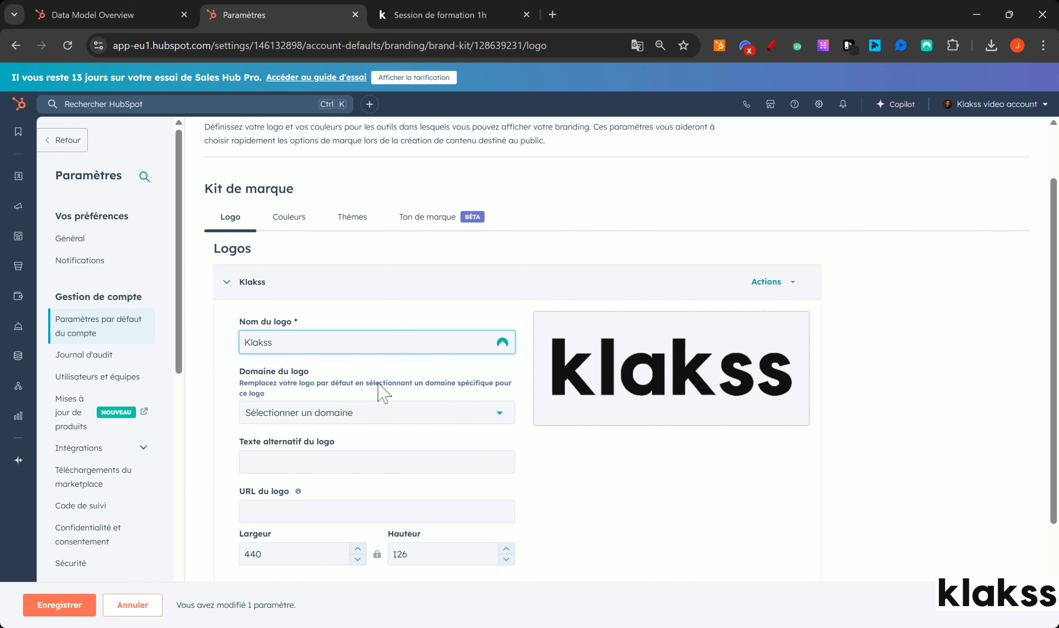
scroll(558, 462, "down", 2)
left_click(636, 439)
scroll(387, 368, "down", 2)
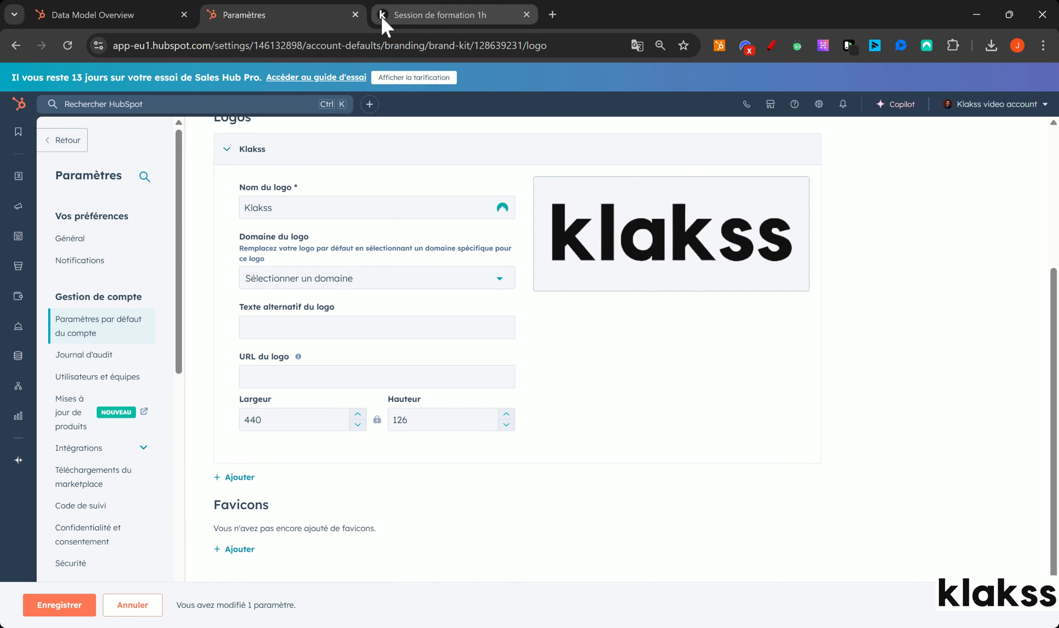
scroll(521, 286, "up", 5)
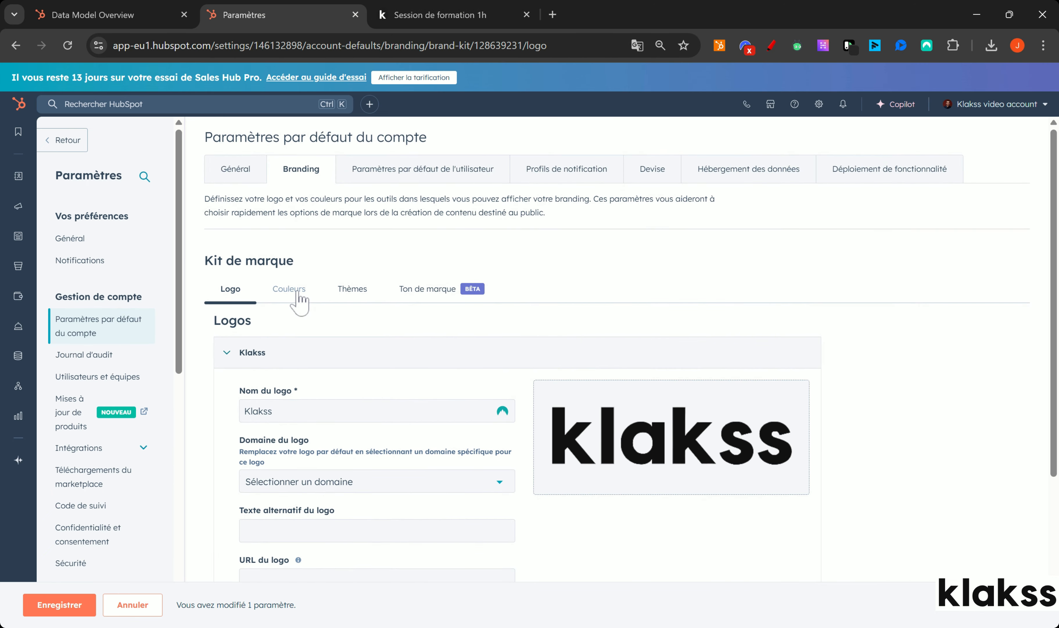
Set the primary brand colour to 5d63d5, sampled from the booking page's purple.
left_click(288, 289)
scroll(670, 379, "down", 3)
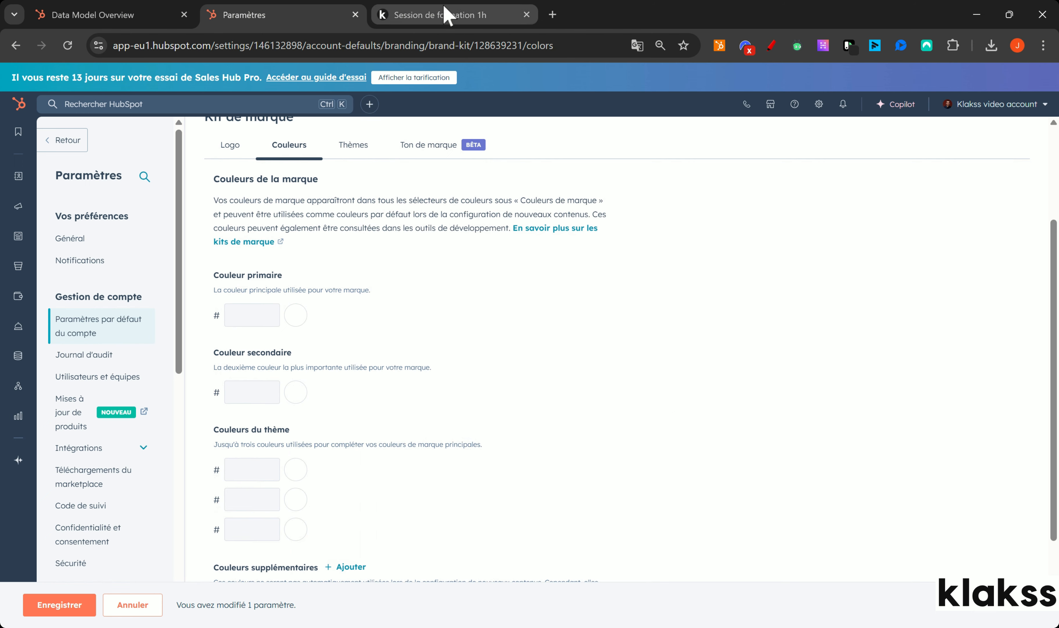
left_click(428, 17)
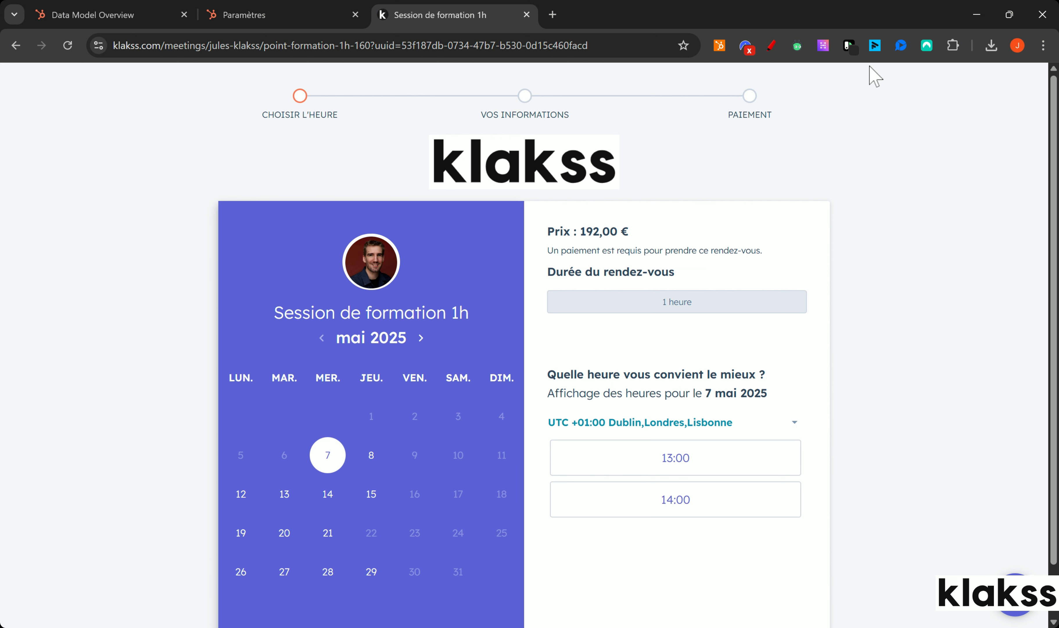
left_click(849, 45)
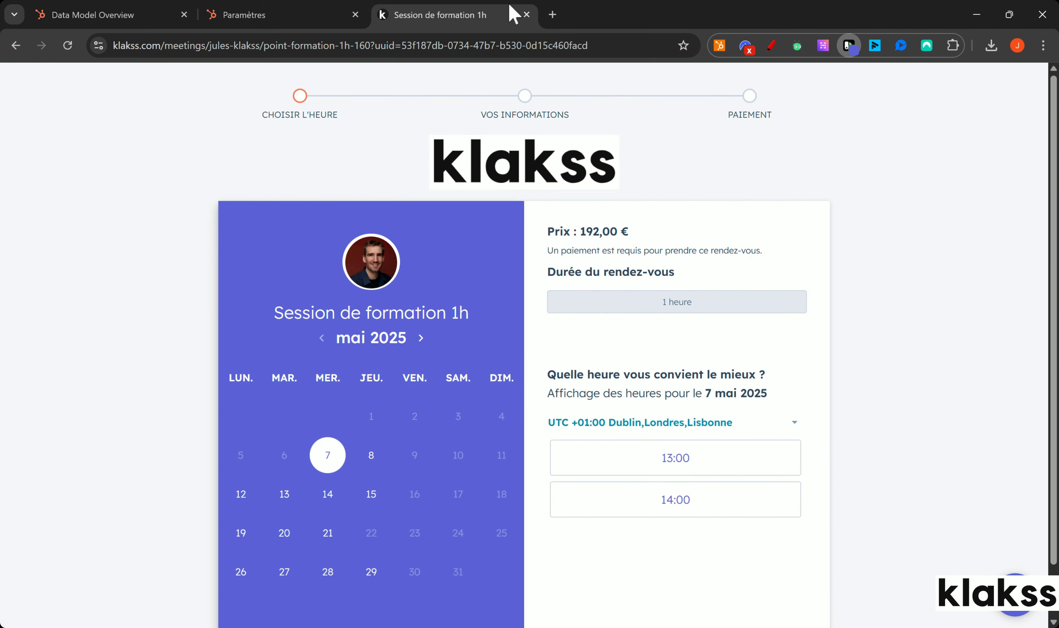
left_click(309, 17)
left_click(252, 315)
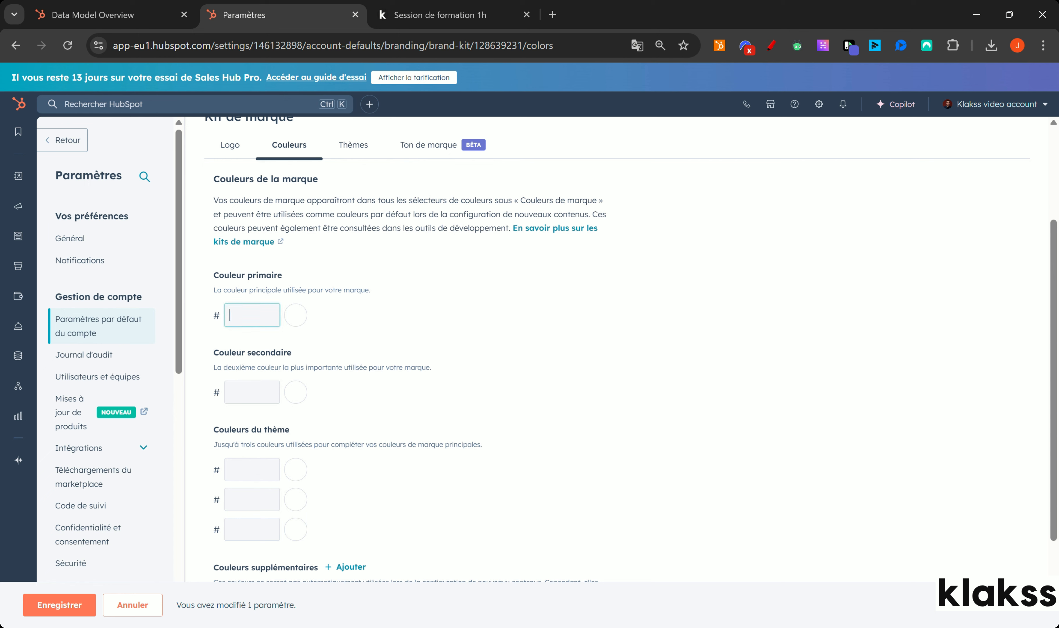
type("5d63d5")
Set the secondary brand colour to 050505 and save the brand kit.
left_click(296, 392)
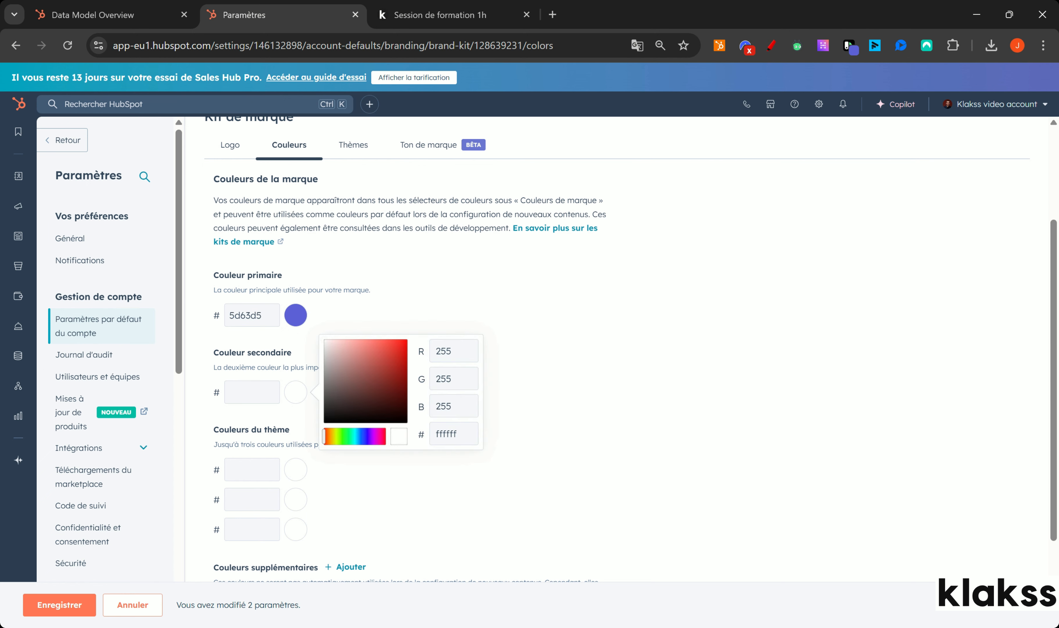
left_click(325, 421)
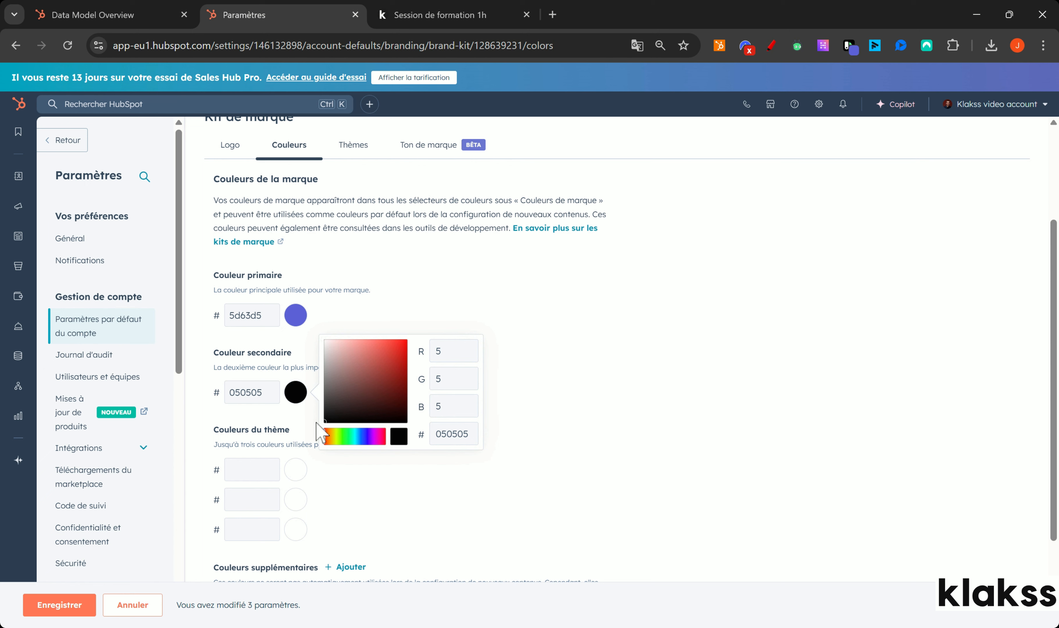
left_click(636, 373)
left_click(66, 609)
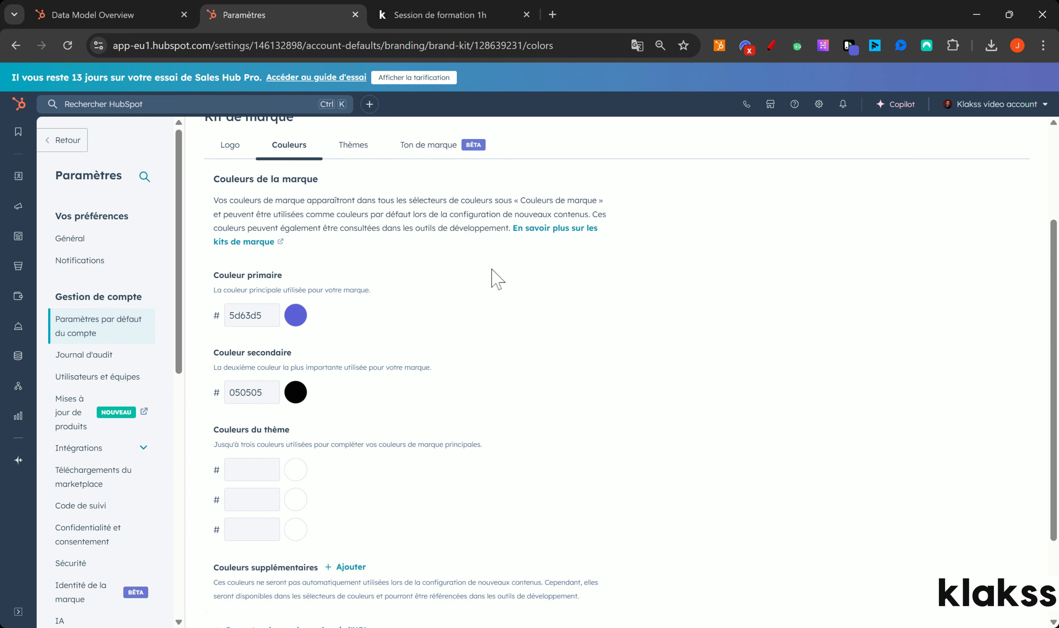
scroll(492, 279, "up", 3)
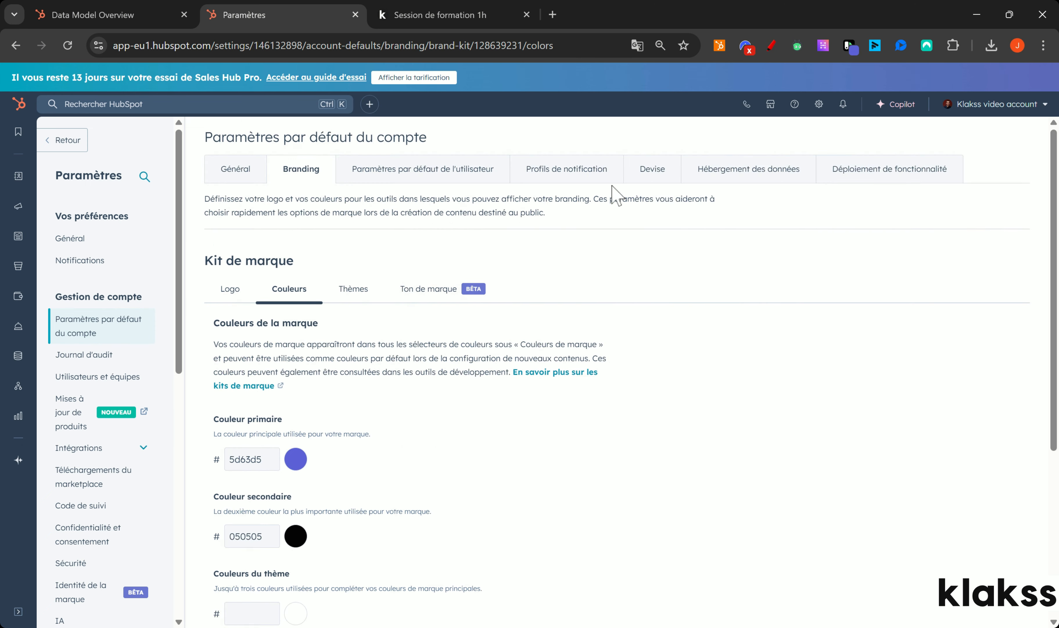
Replace US Dollar with Euro (EUR) € as the company currency and confirm the change.
left_click(657, 174)
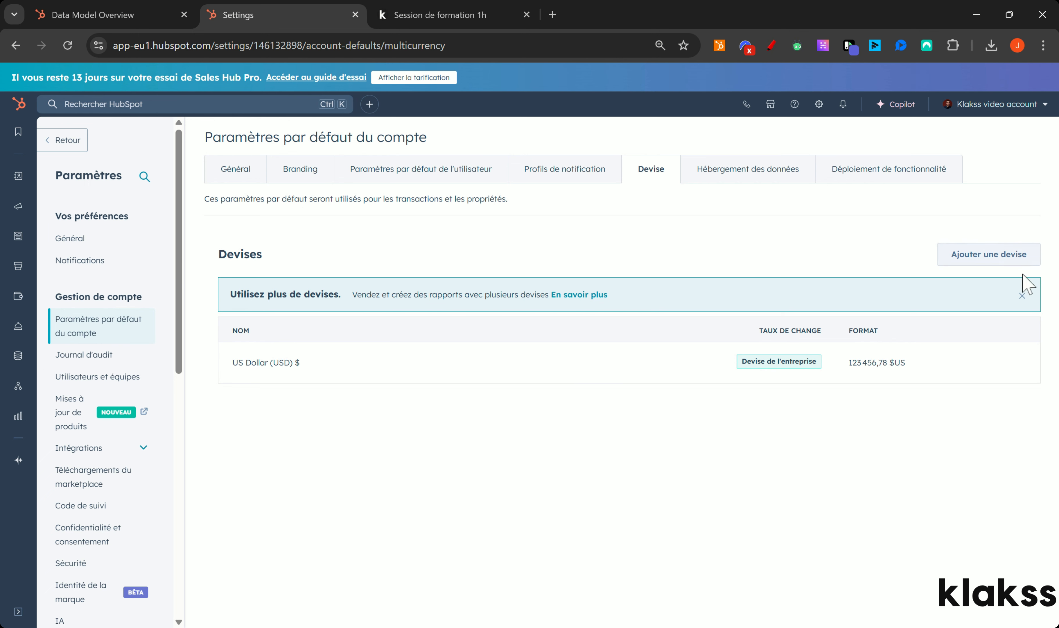
left_click(607, 363)
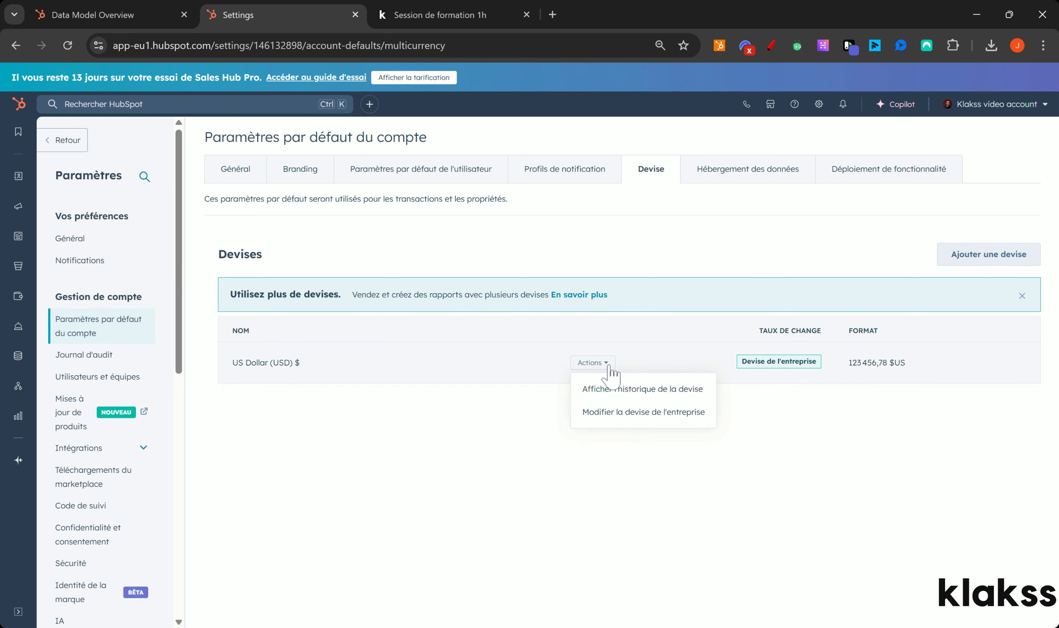
left_click(651, 419)
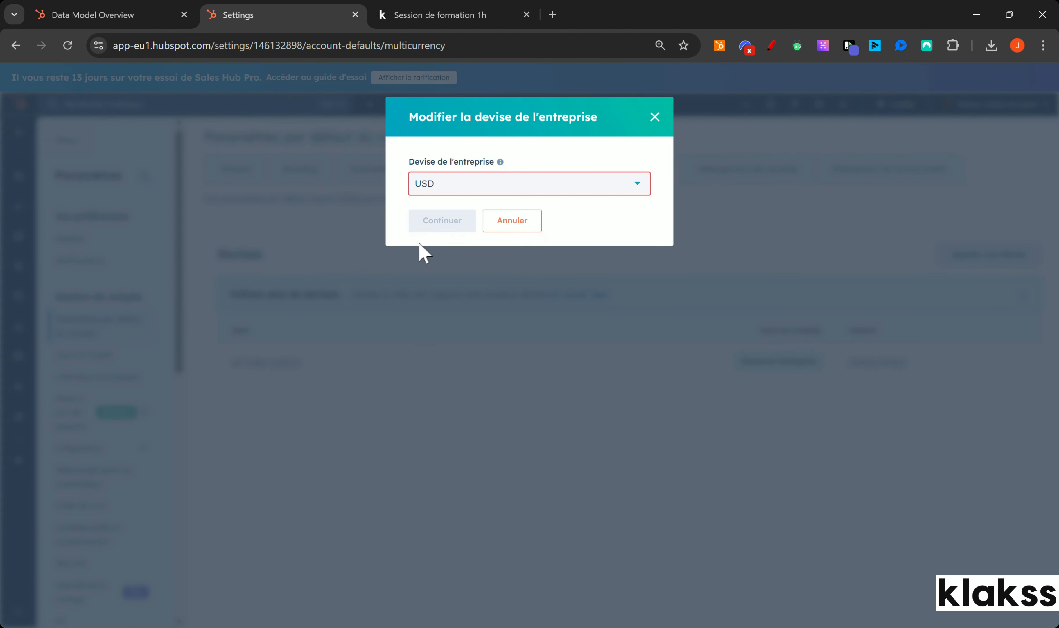
left_click(465, 189)
type("euro")
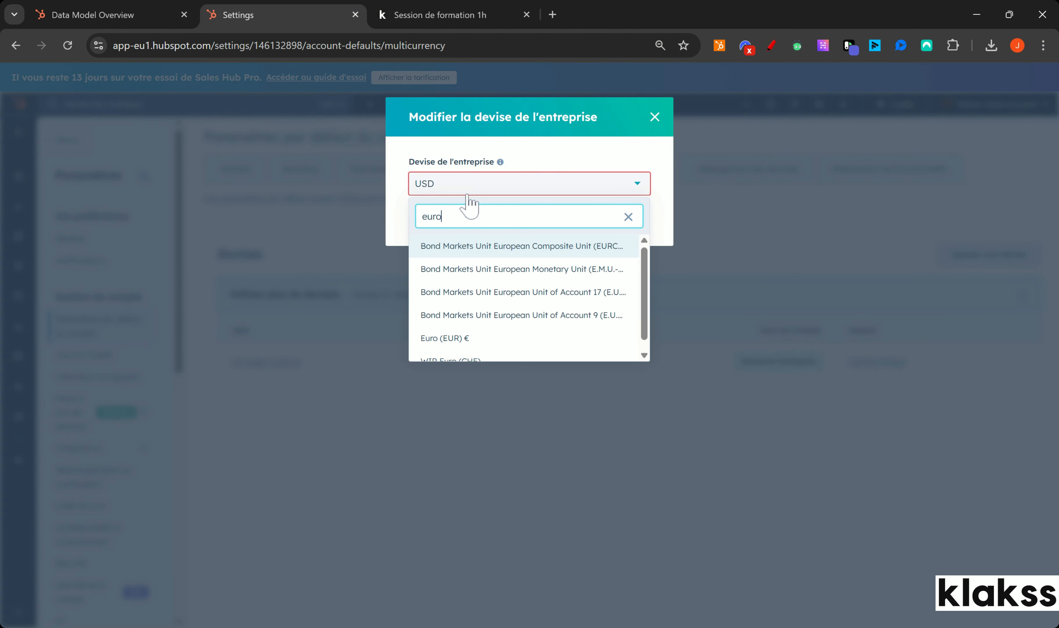
left_click(466, 338)
left_click(435, 223)
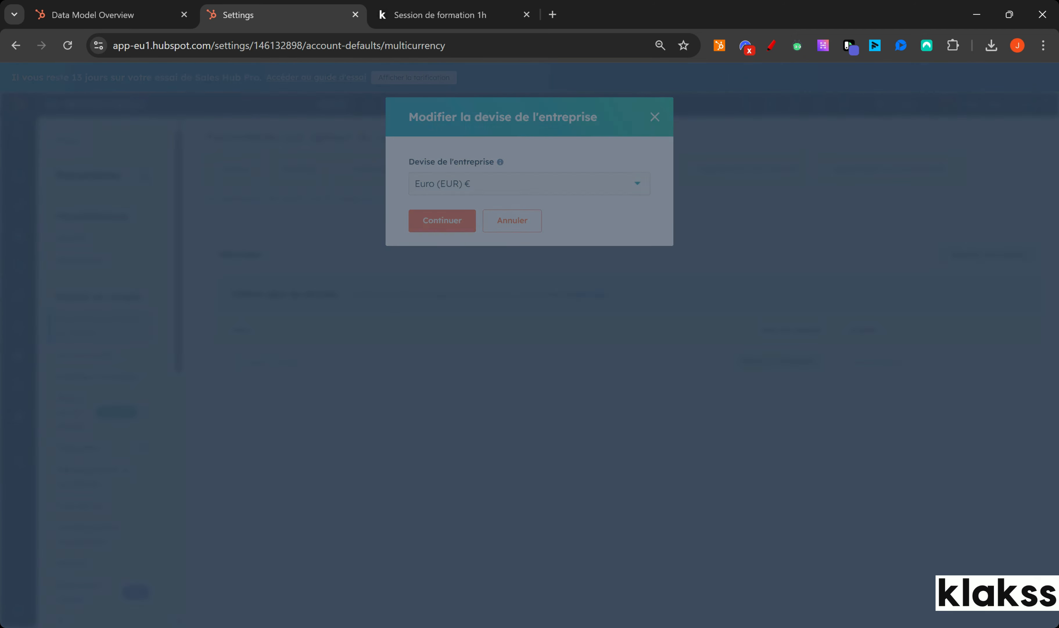
left_click(438, 329)
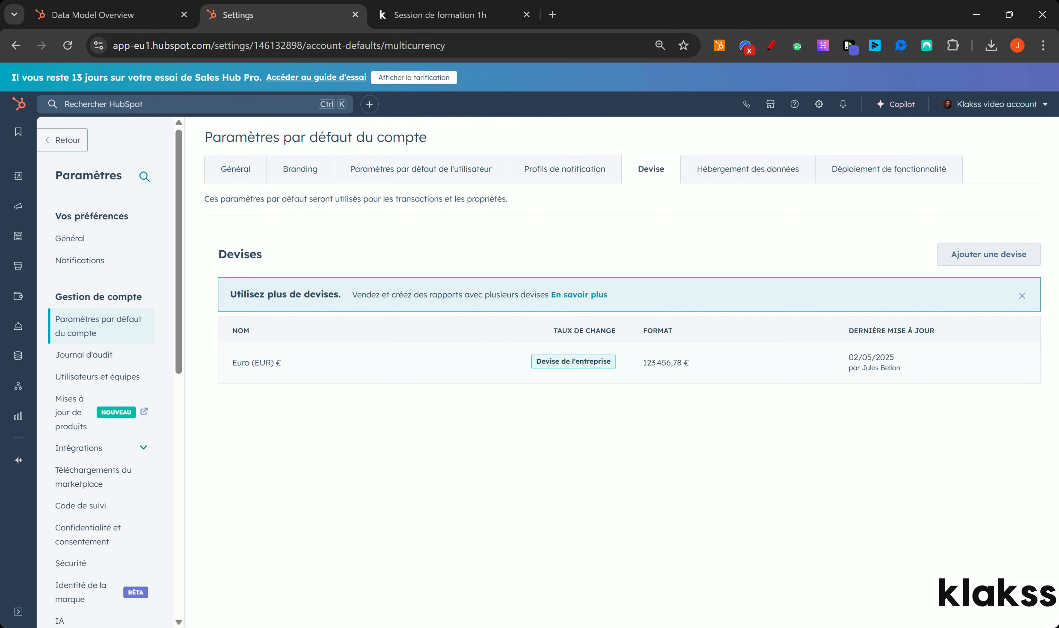
left_click_drag(177, 211, 182, 260)
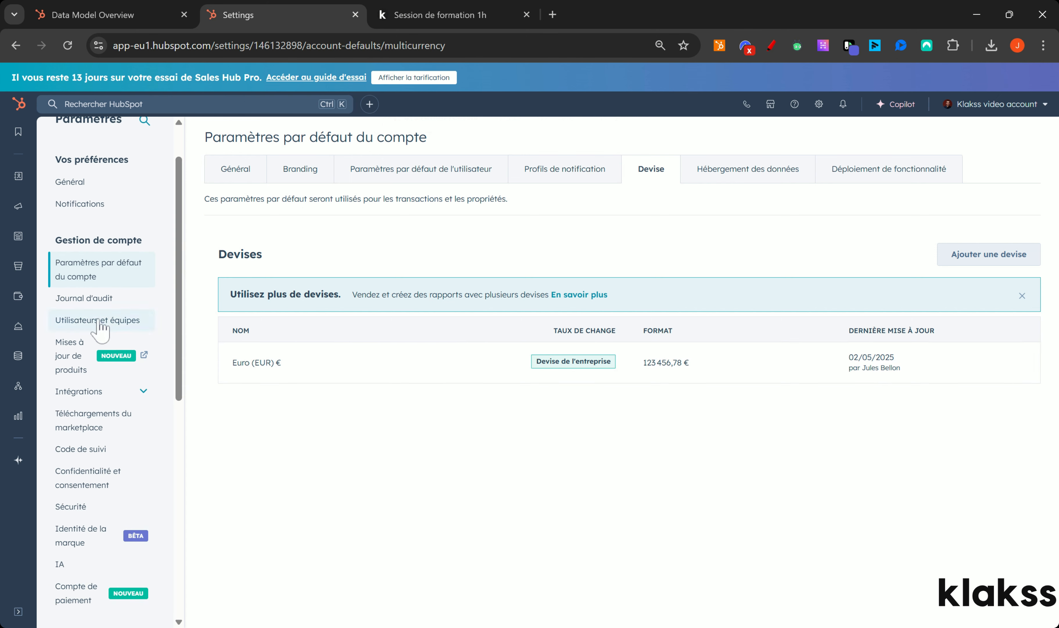
In Users and Teams, start a new user with one e-mail address and continue to access settings.
left_click(115, 320)
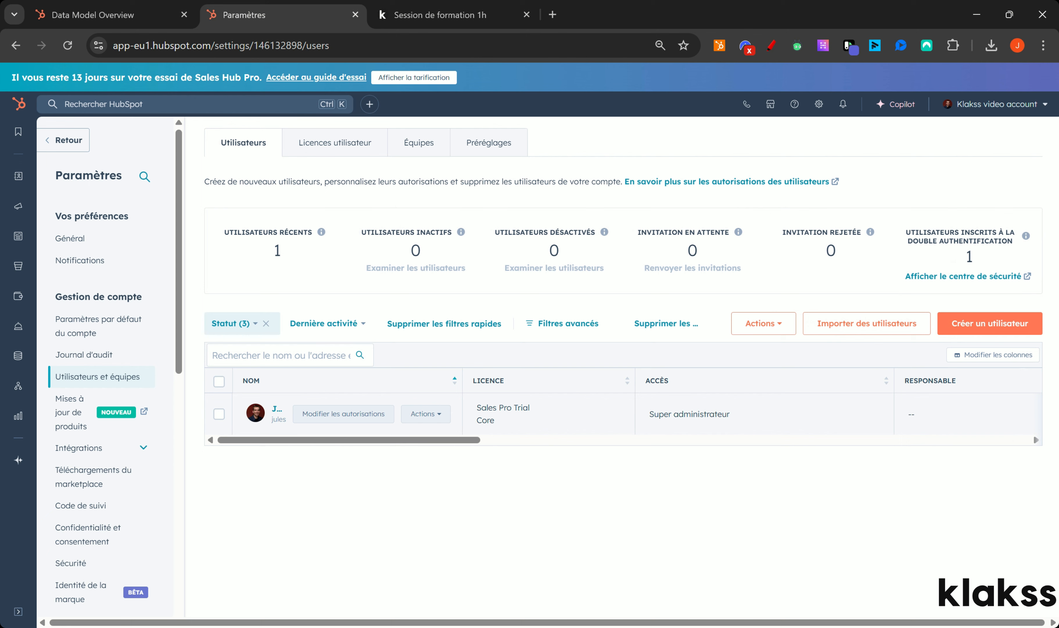
left_click(972, 326)
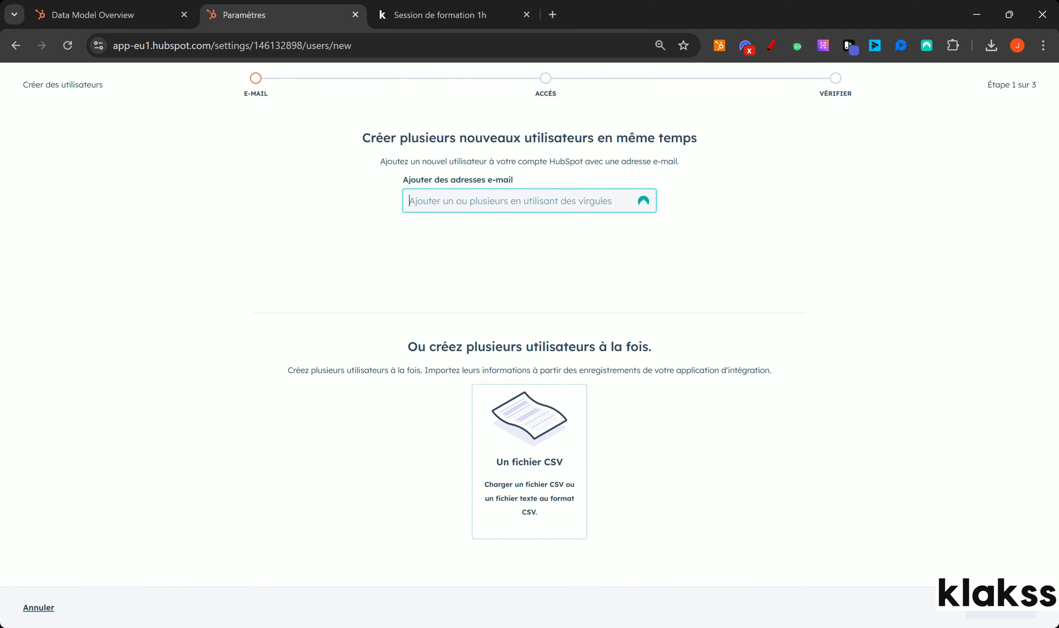
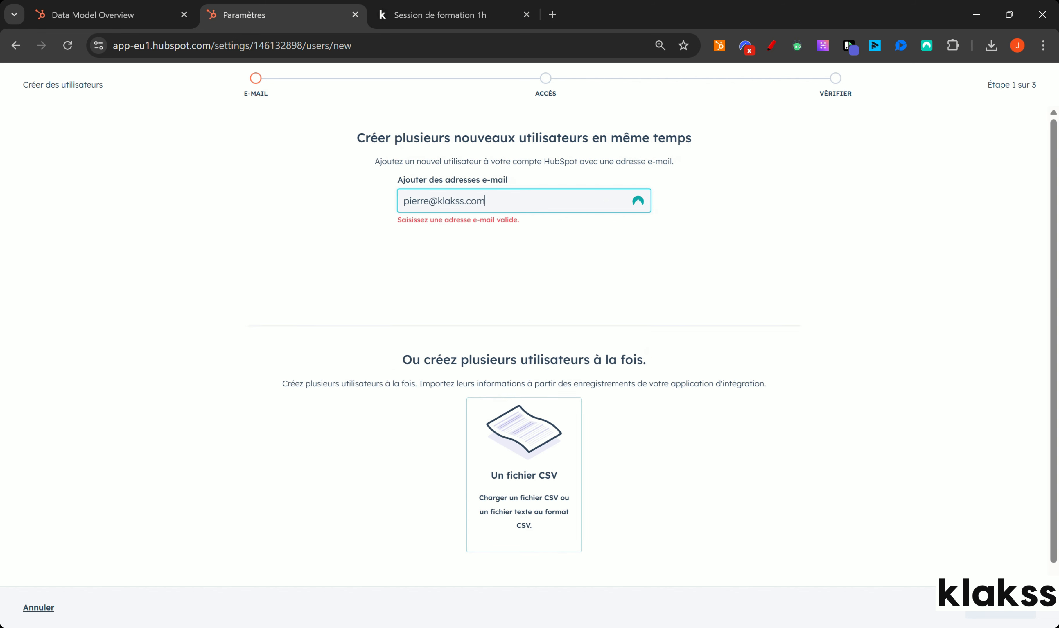
key("Return")
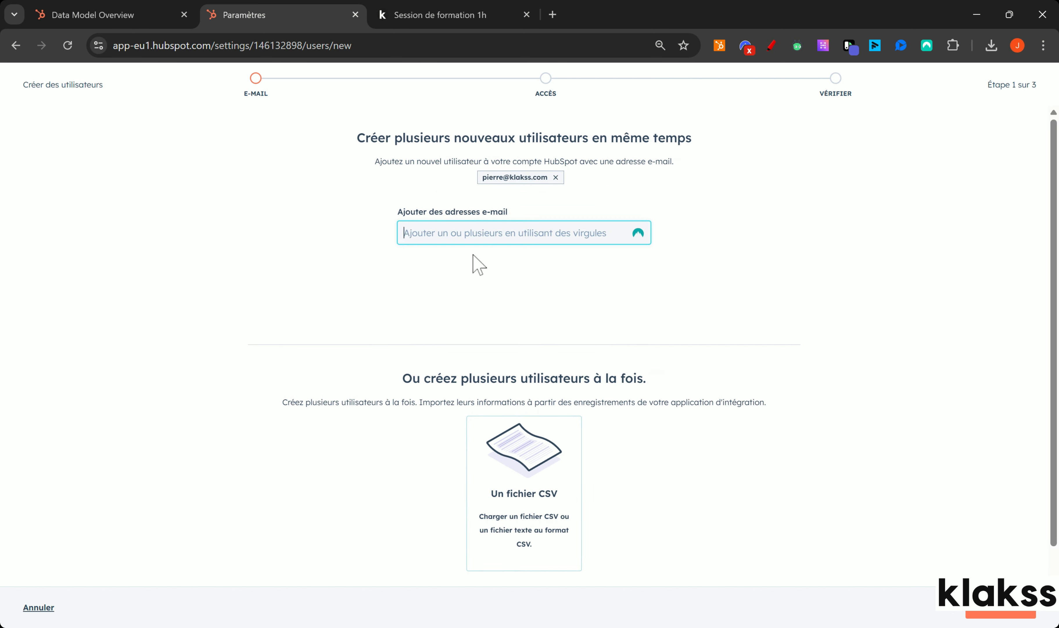
type("ofhoh oh pazoh caz")
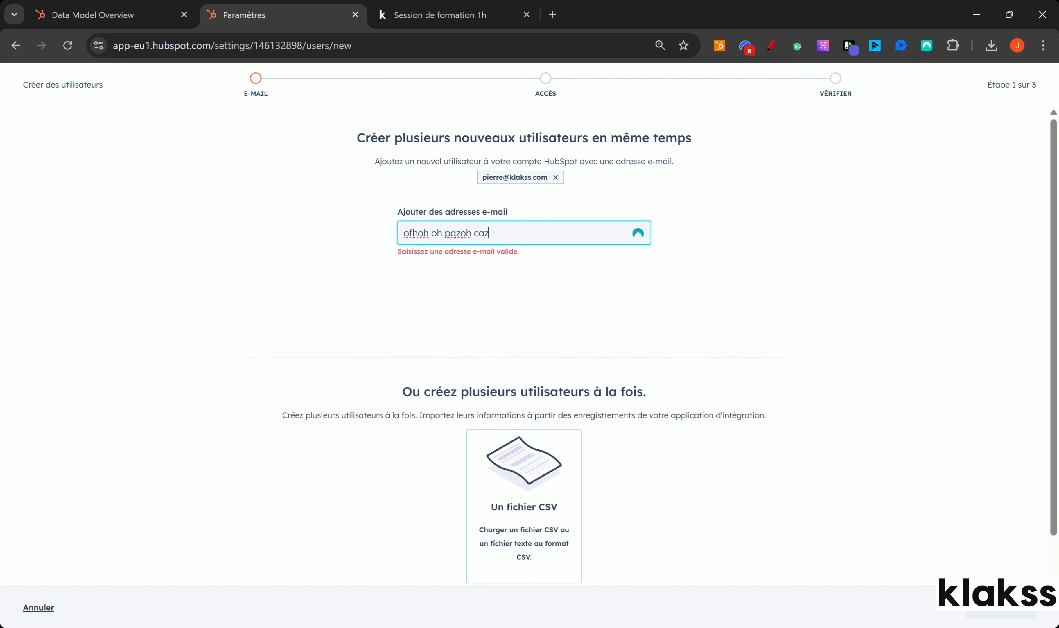
key("BackSpace")
key("BackSpace")
key("BackSpace")
key("BackSpace")
key("BackSpace")
key("BackSpace")
key("BackSpace")
key("BackSpace")
key("BackSpace")
key("BackSpace")
key("BackSpace")
key("BackSpace")
key("BackSpace")
key("BackSpace")
key("BackSpace")
key("BackSpace")
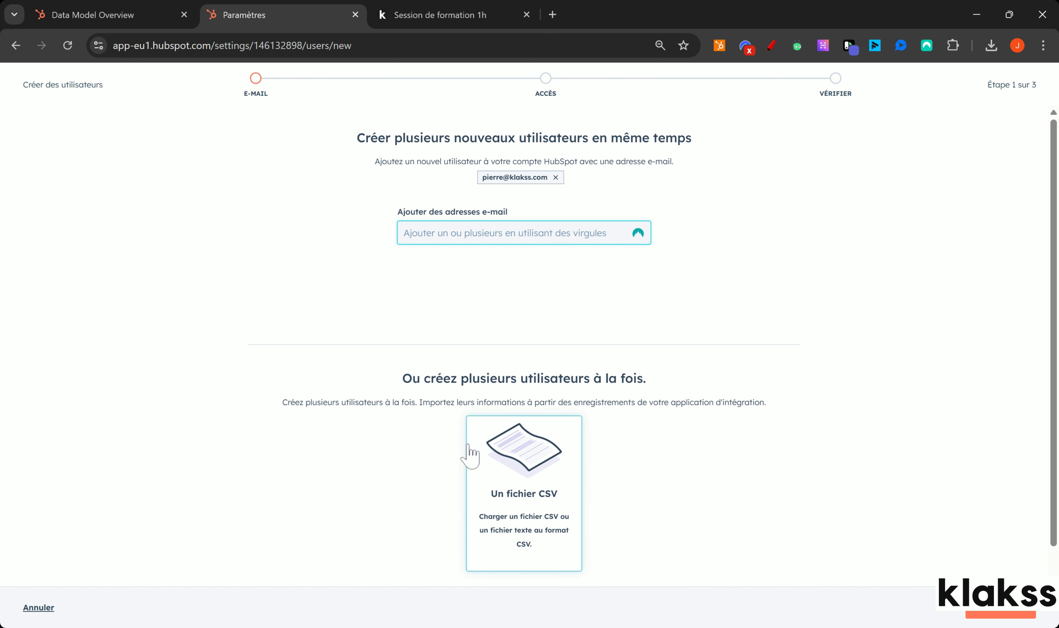
left_click(1006, 616)
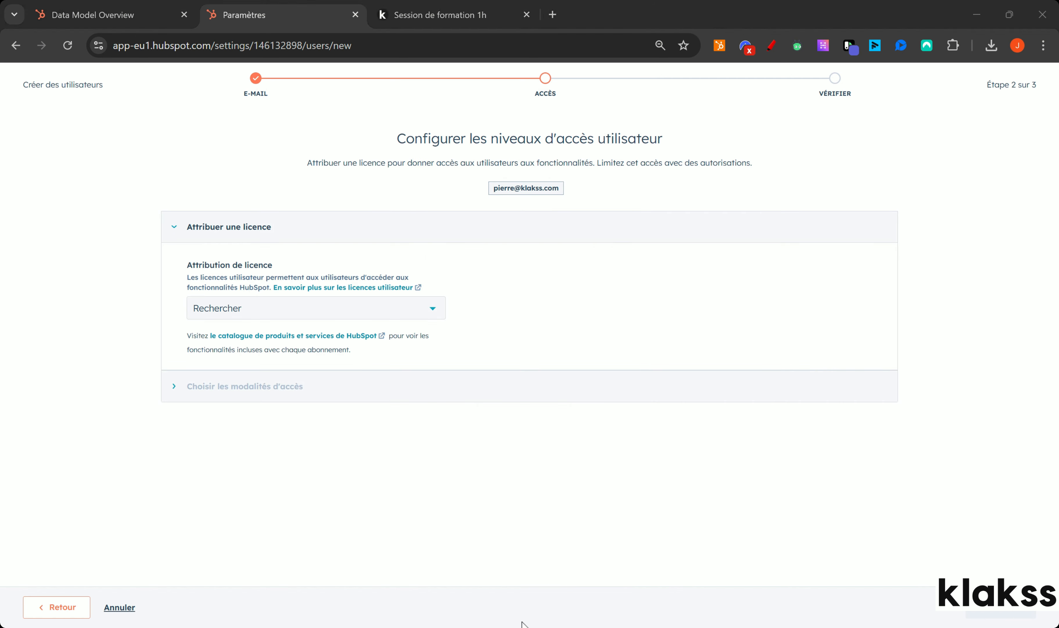
Assign the new user a Sales Pro licence and build their permissions from scratch.
left_click(400, 308)
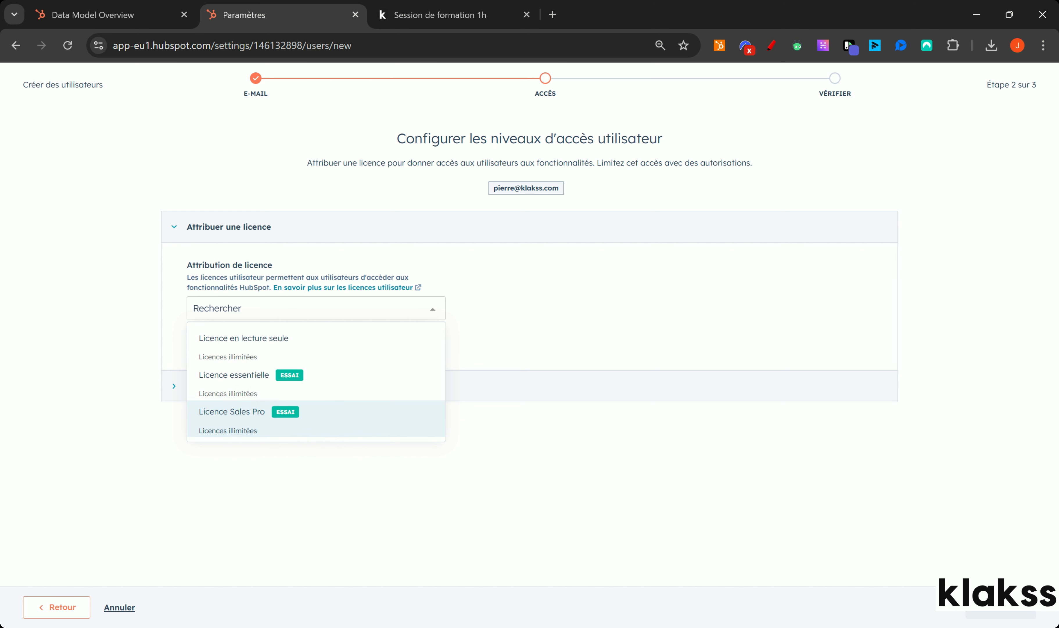
left_click(309, 428)
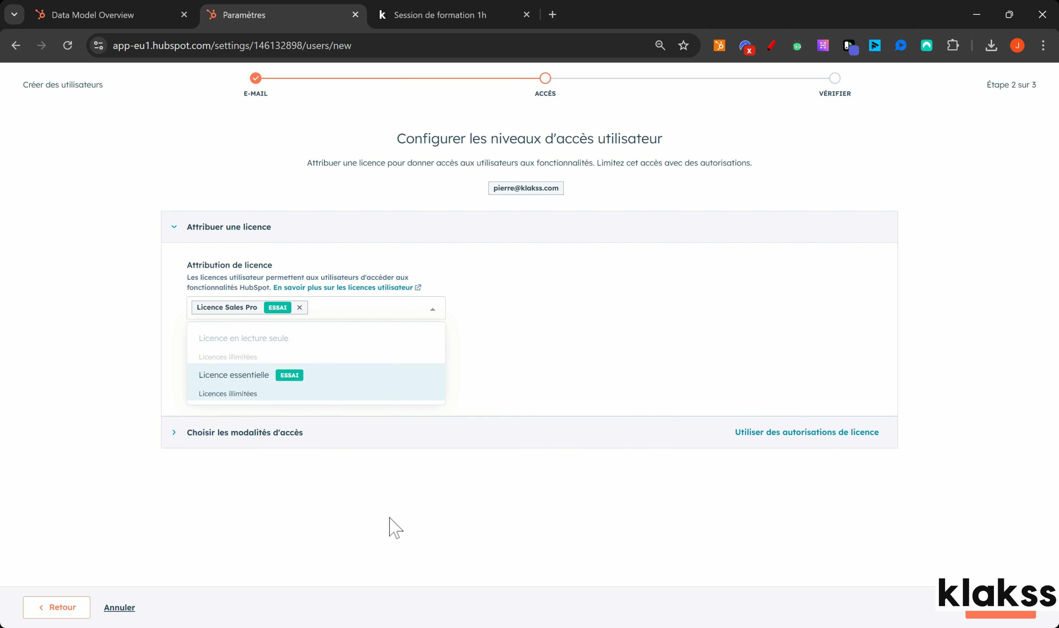
left_click(236, 440)
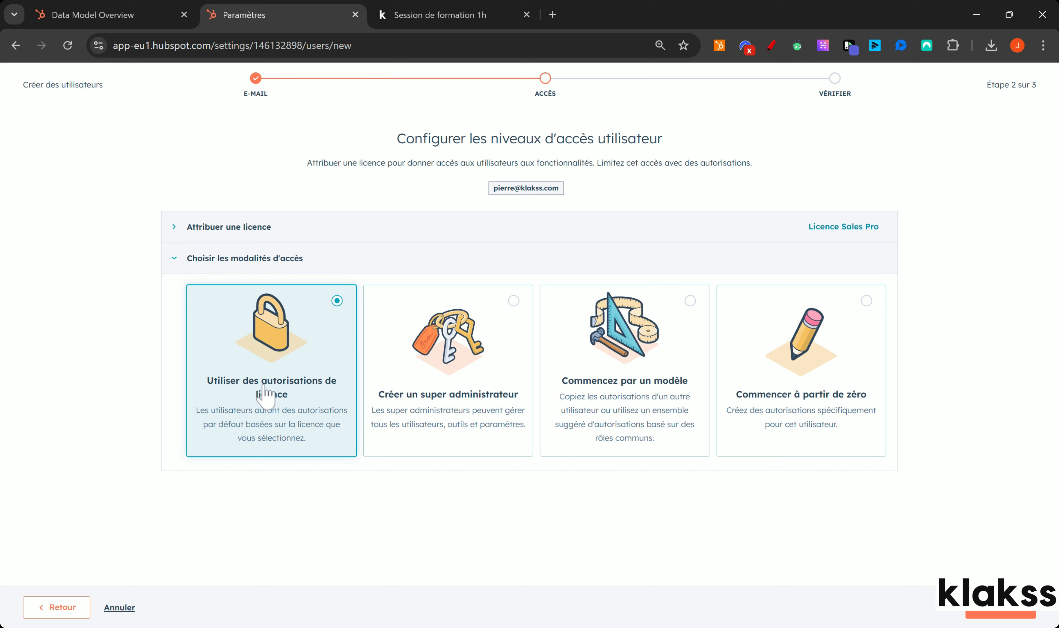
left_click(795, 348)
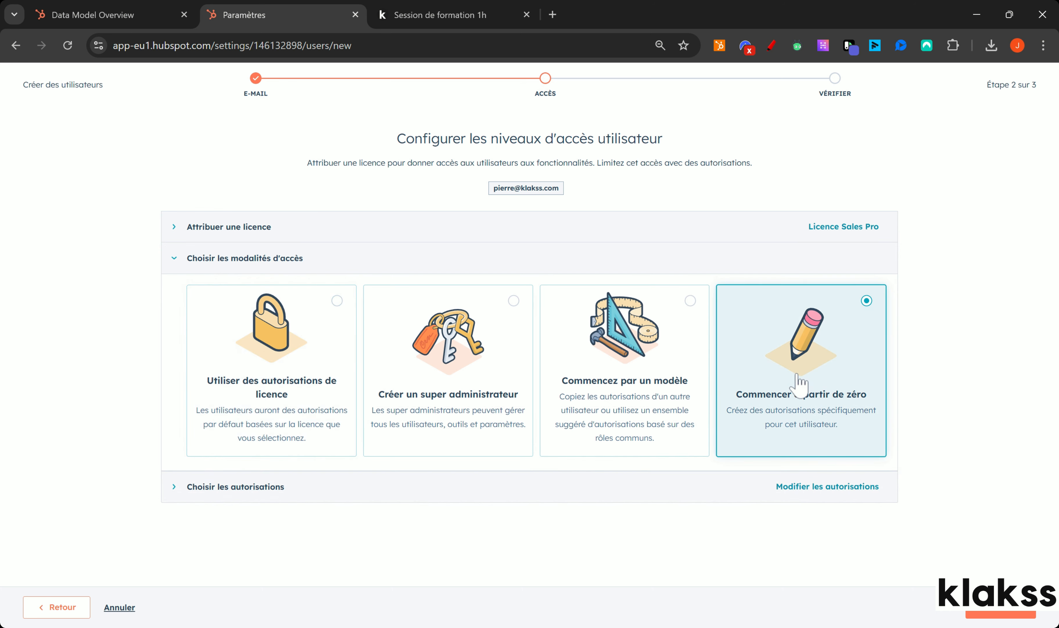
left_click(206, 488)
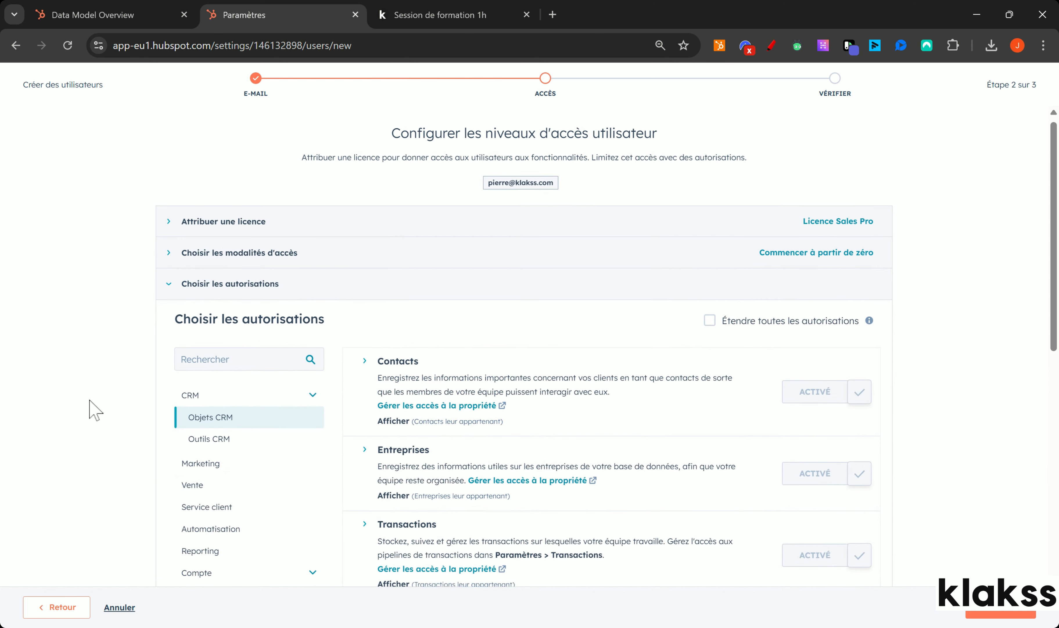
Let the user view and edit all contacts but delete only their own.
scroll(88, 405, "down", 2)
scroll(495, 443, "down", 2)
scroll(520, 447, "down", 1)
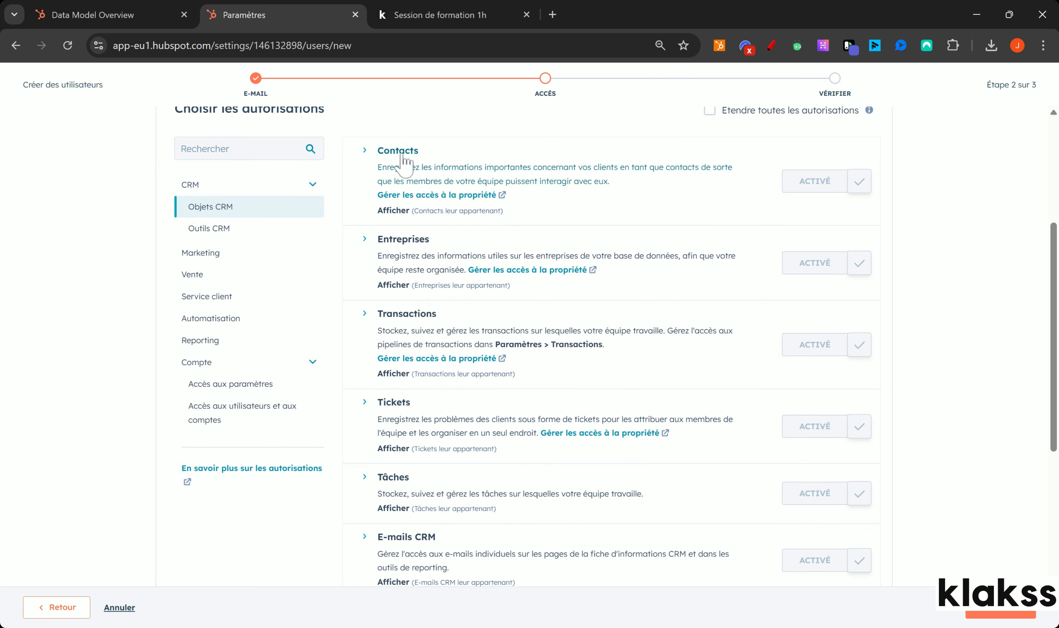
left_click(396, 213)
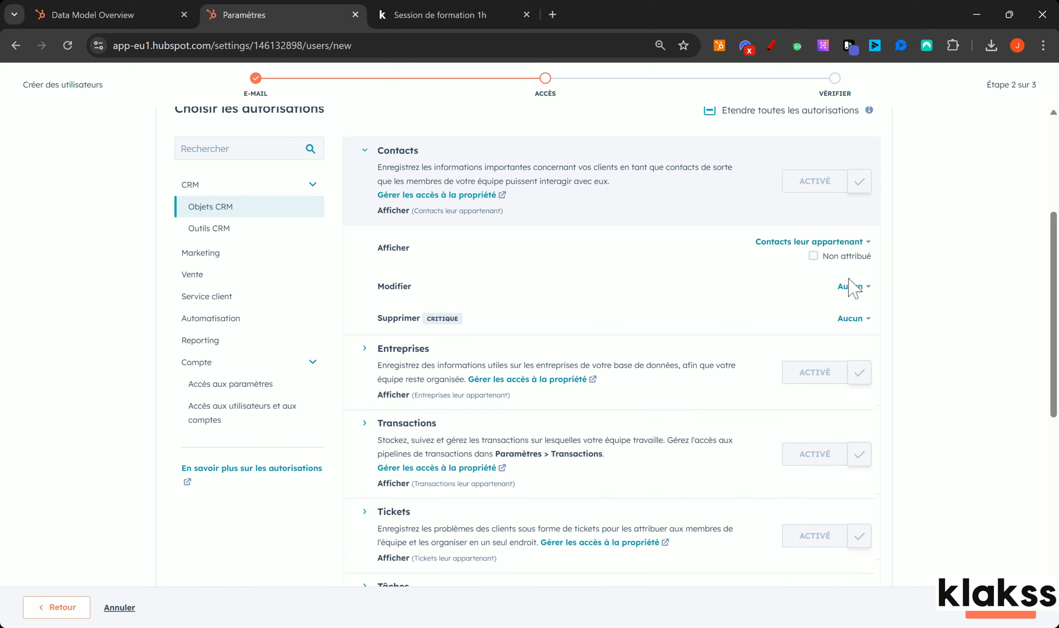
left_click(800, 243)
left_click(798, 284)
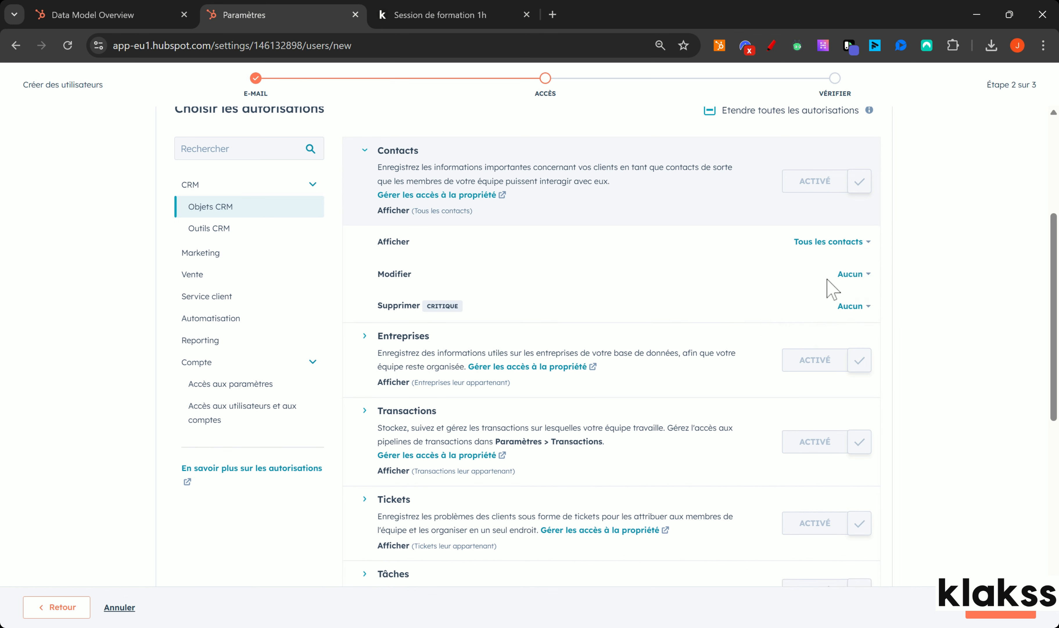
left_click(850, 273)
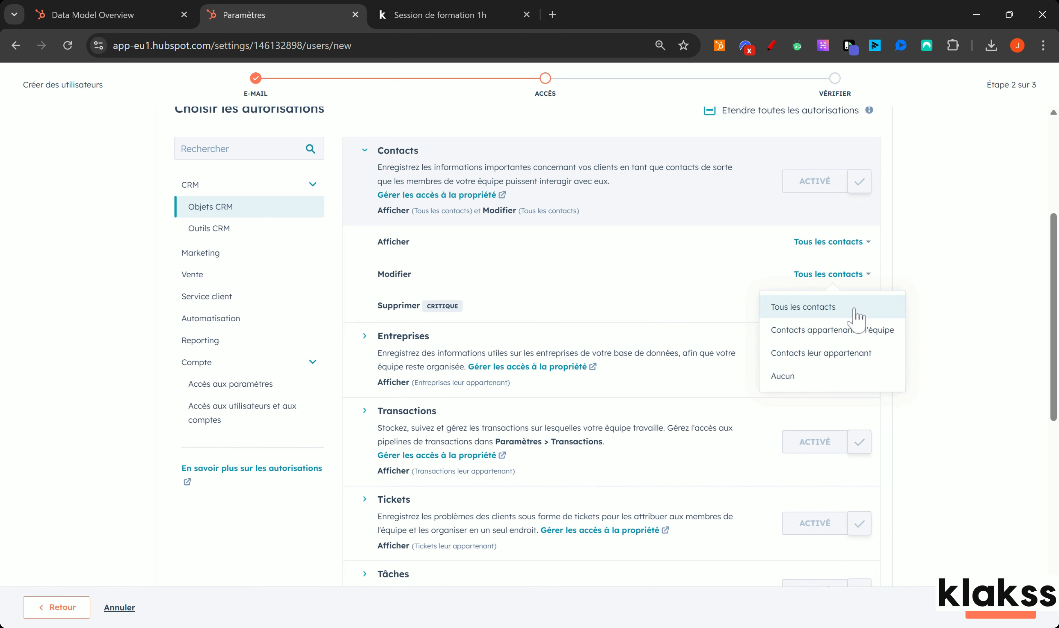
left_click(853, 308)
left_click(850, 305)
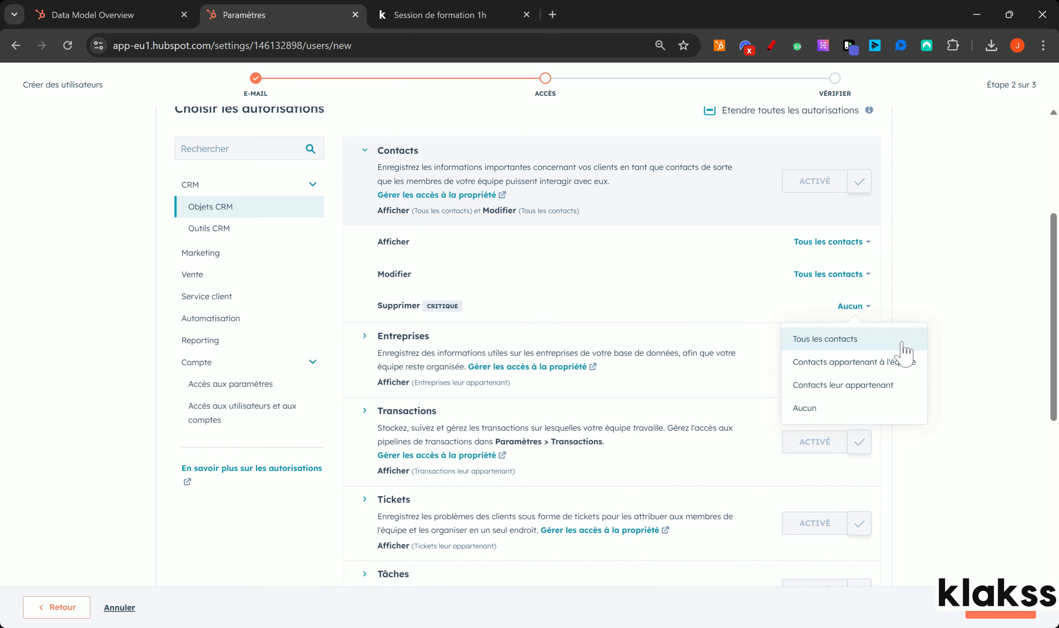
left_click(903, 387)
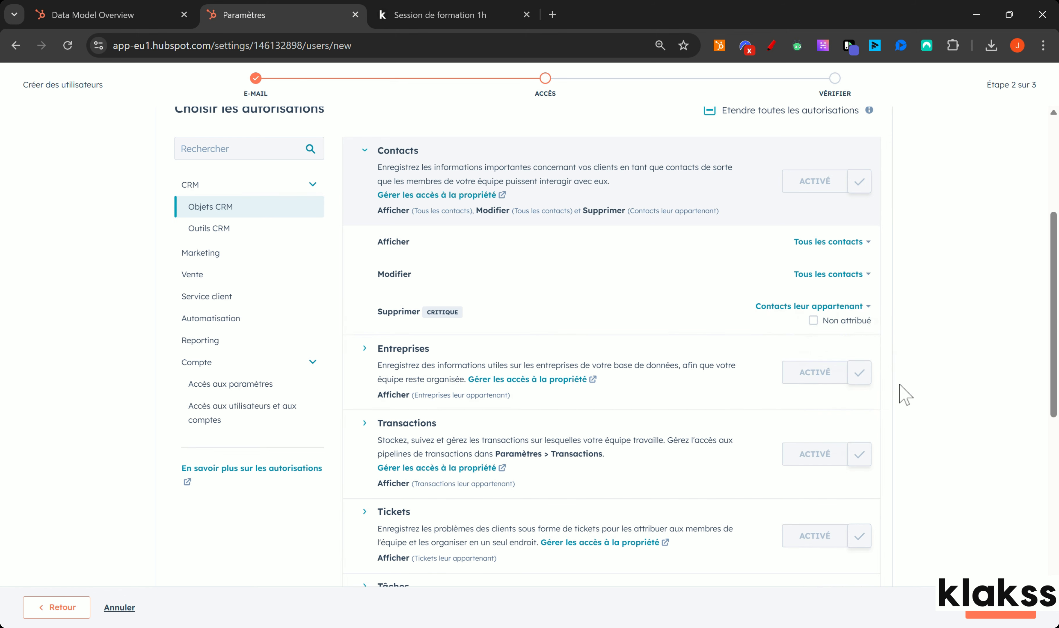
Let the user view and edit all companies but delete only their own.
left_click(365, 348)
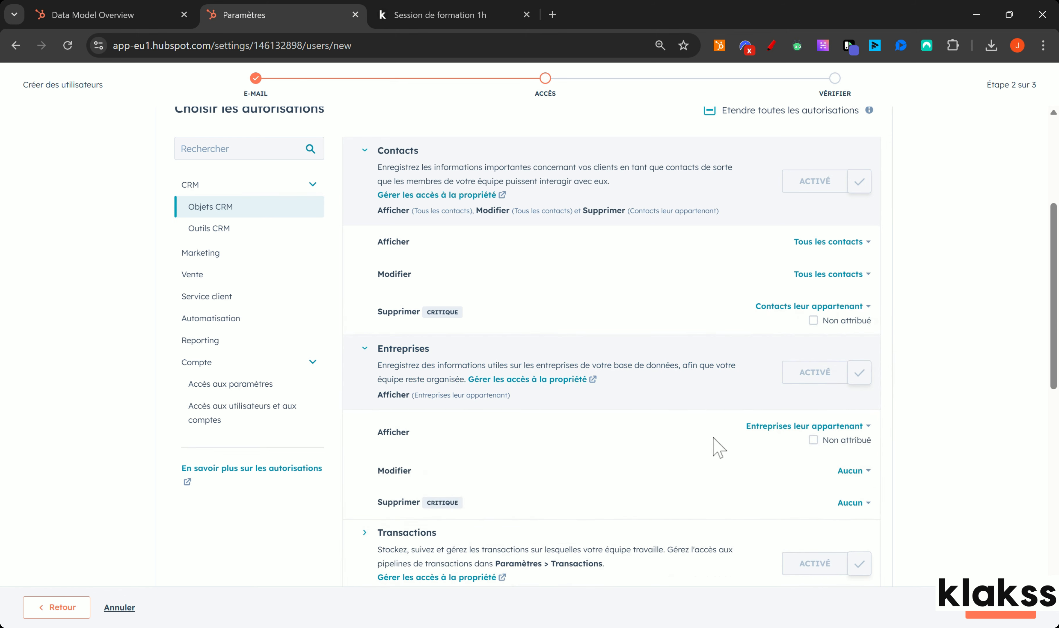
scroll(778, 434, "down", 2)
left_click(785, 359)
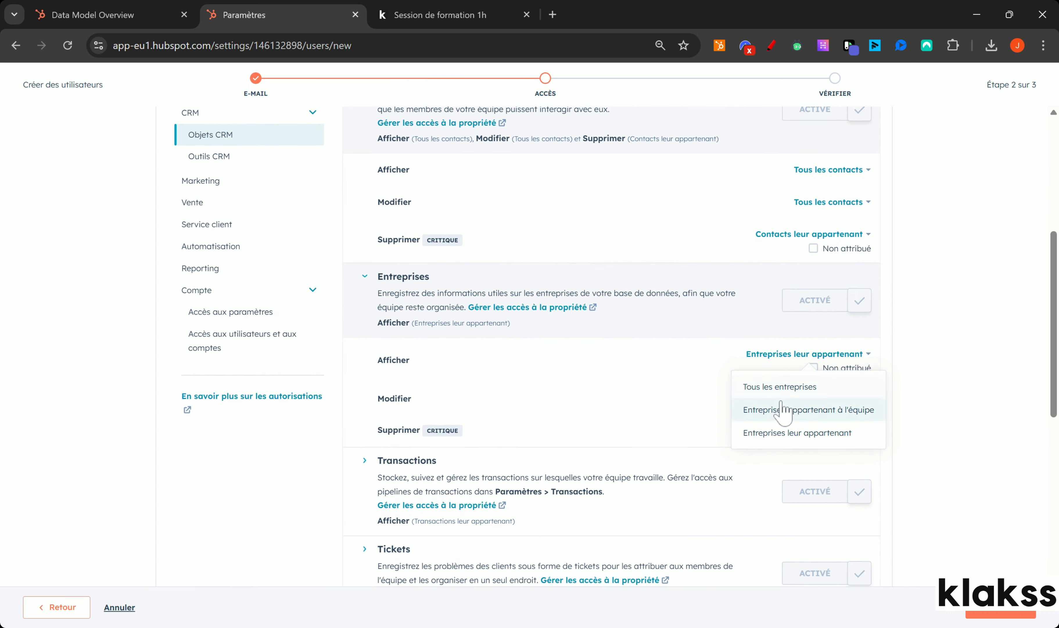
left_click(785, 384)
left_click(856, 387)
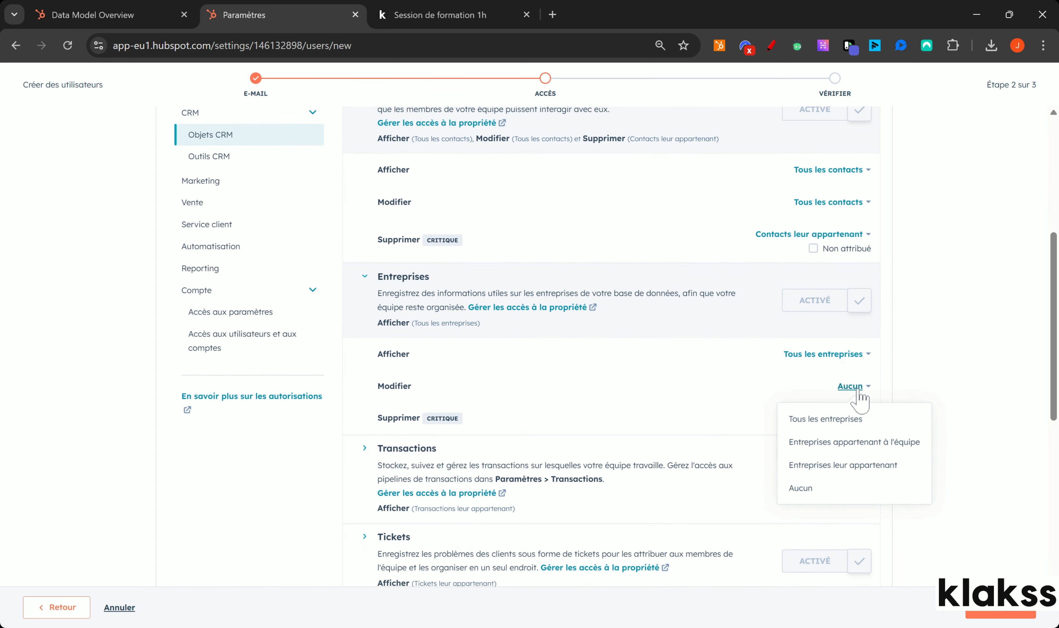
left_click(855, 423)
left_click(853, 418)
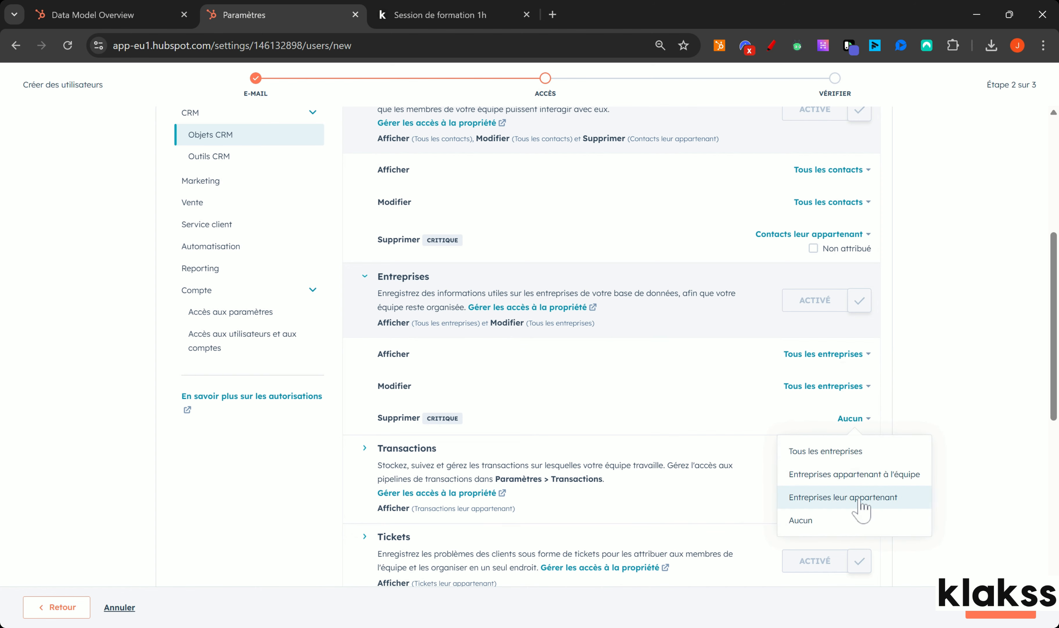
left_click(877, 496)
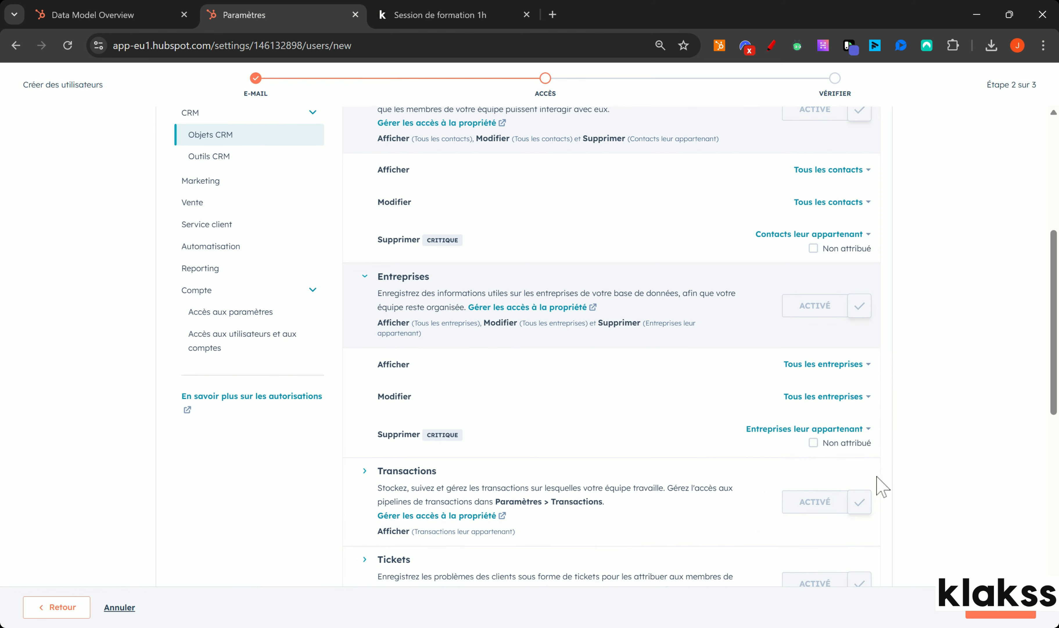
left_click_drag(1053, 327, 1054, 418)
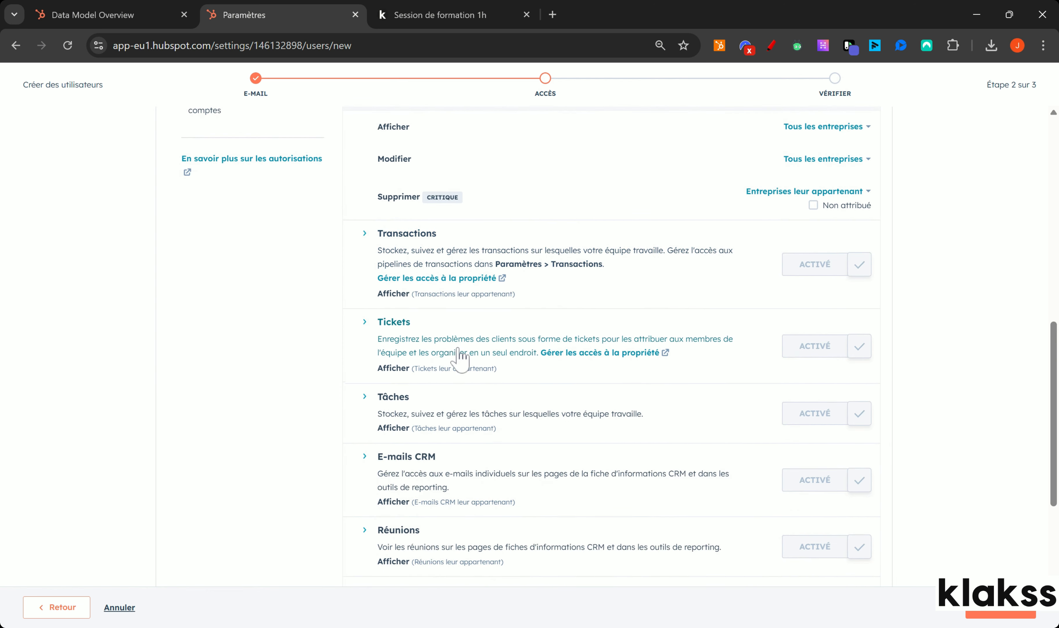
scroll(366, 421, "down", 4)
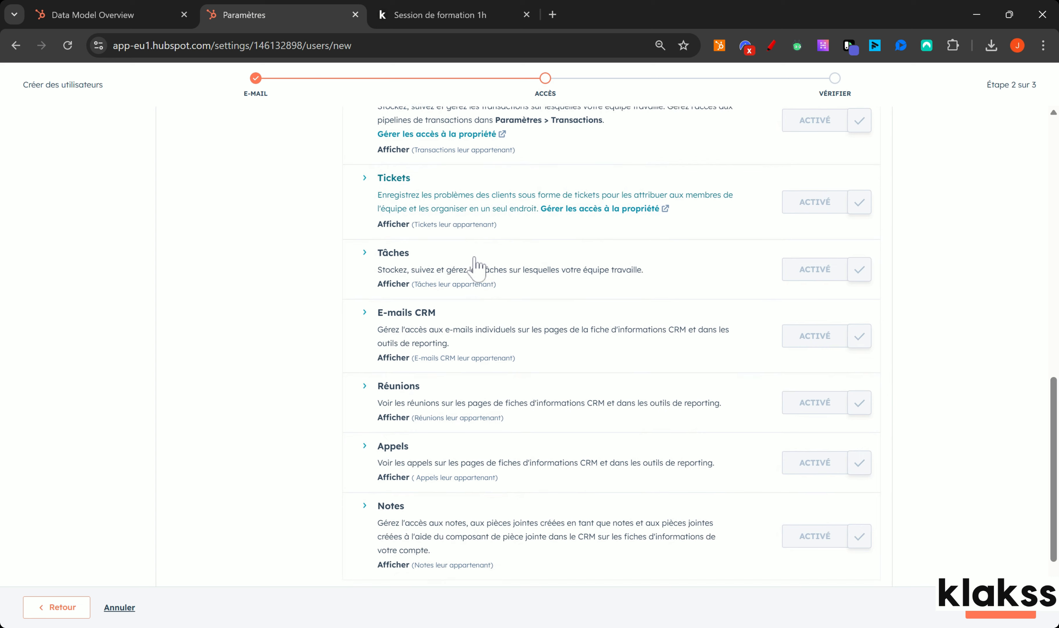
left_click(771, 45)
mouse_move(399, 274)
left_mouse_down()
mouse_move(345, 288)
mouse_move(349, 554)
mouse_move(382, 557)
left_mouse_up()
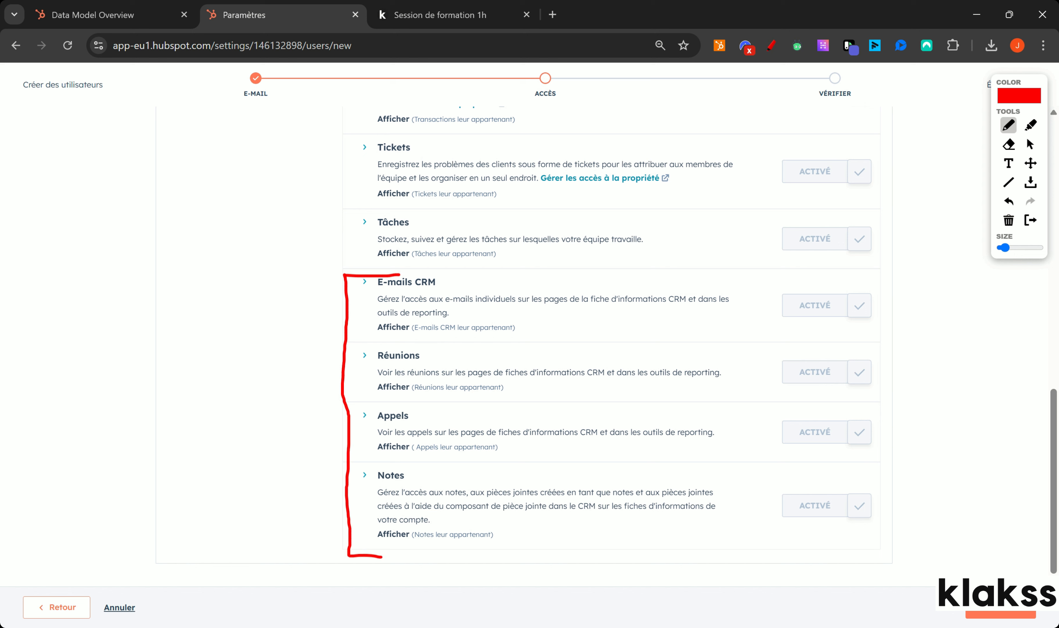
mouse_move(259, 510)
left_mouse_down()
mouse_move(386, 509)
mouse_move(374, 523)
left_mouse_up()
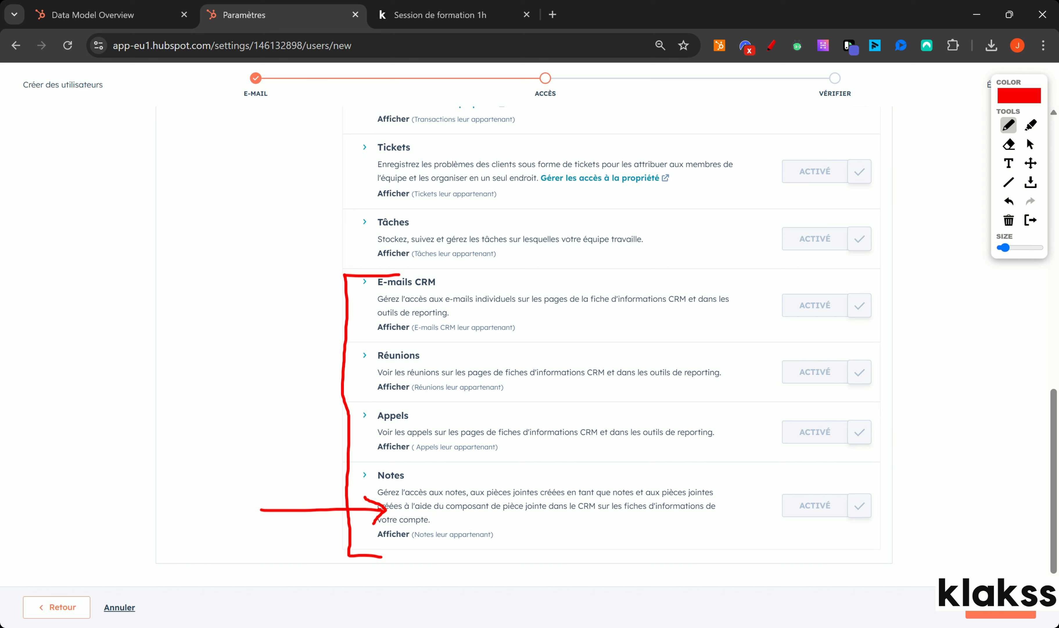
left_click_drag(347, 461, 366, 460)
left_click_drag(352, 336, 364, 337)
left_click_drag(346, 398, 354, 398)
Erase the red screen annotations and put the drawing tools away.
left_click(1009, 219)
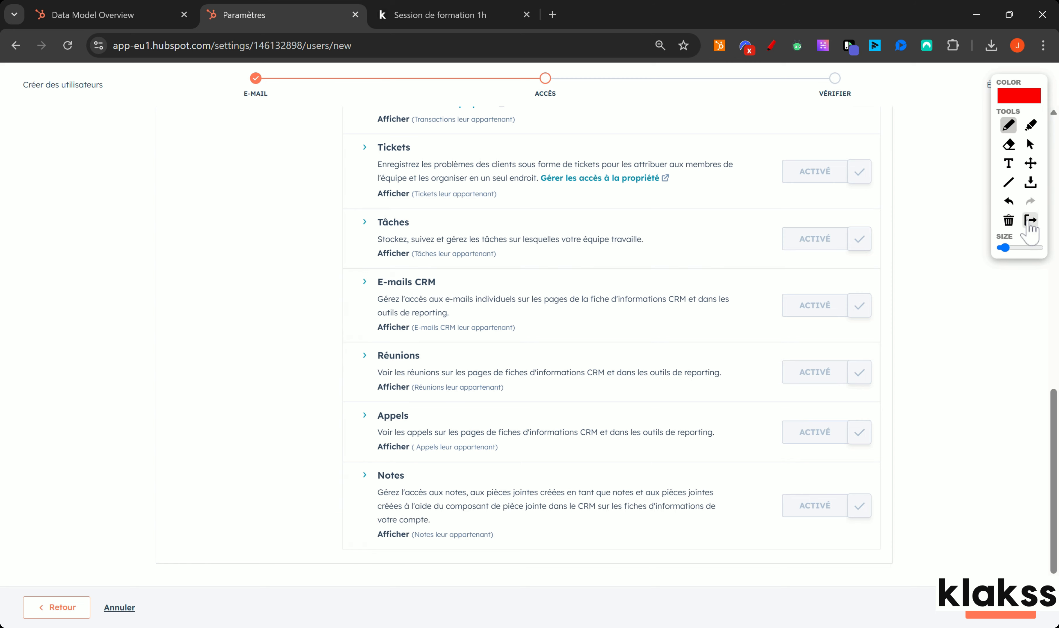
left_click(1030, 220)
scroll(1055, 471, "up", 1)
left_click_drag(1055, 469, 1052, 273)
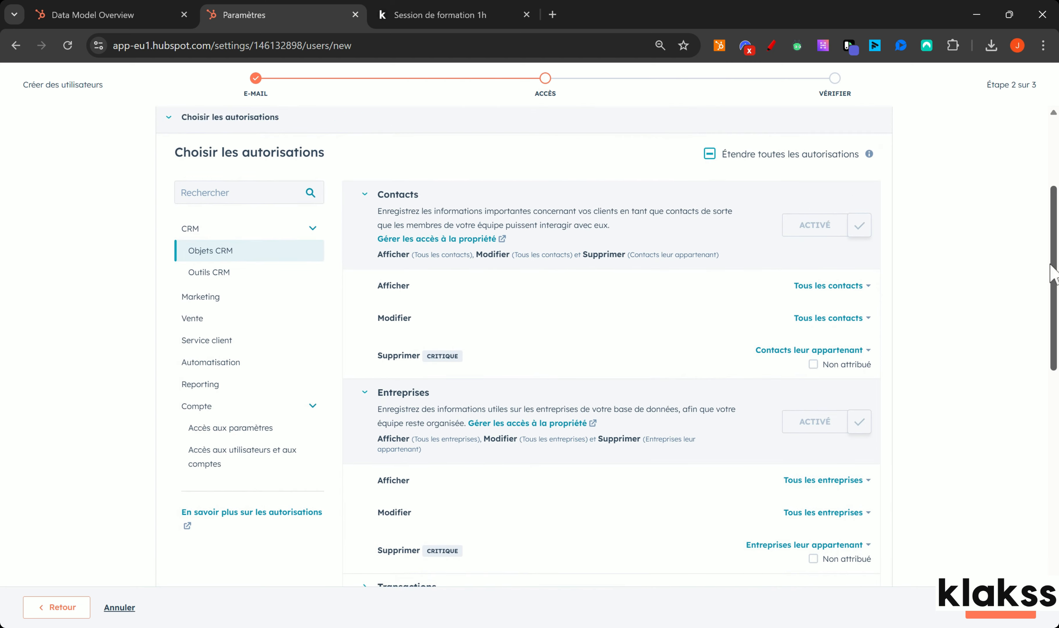
Enable Import, Vues personnalisées and Personnaliser la mise en page CRM permissions, then show Data Model Overview.
left_click(241, 280)
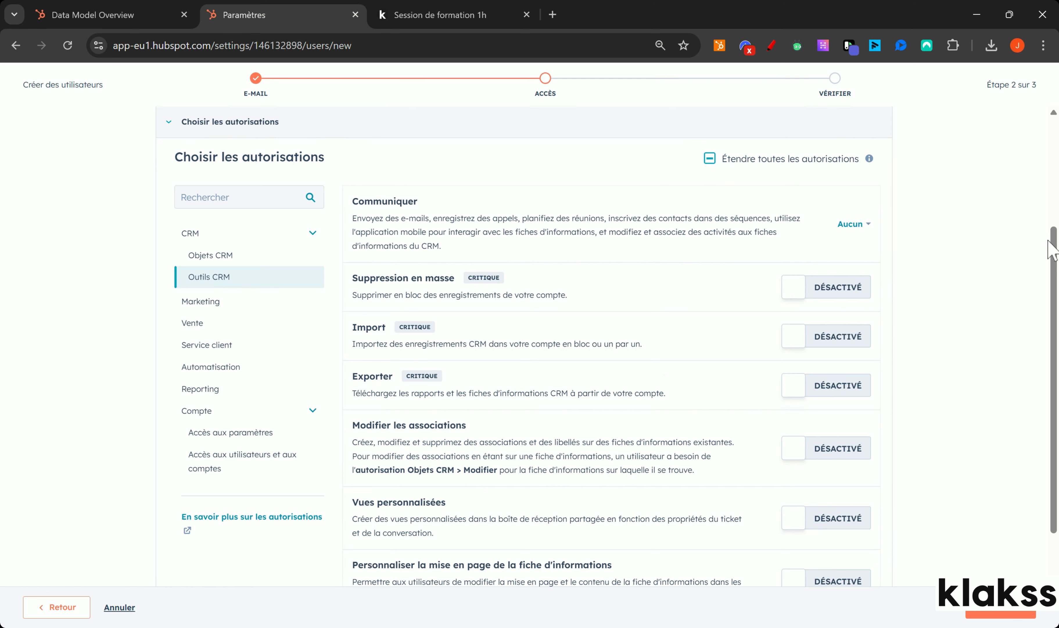
left_click_drag(1051, 248, 1050, 281)
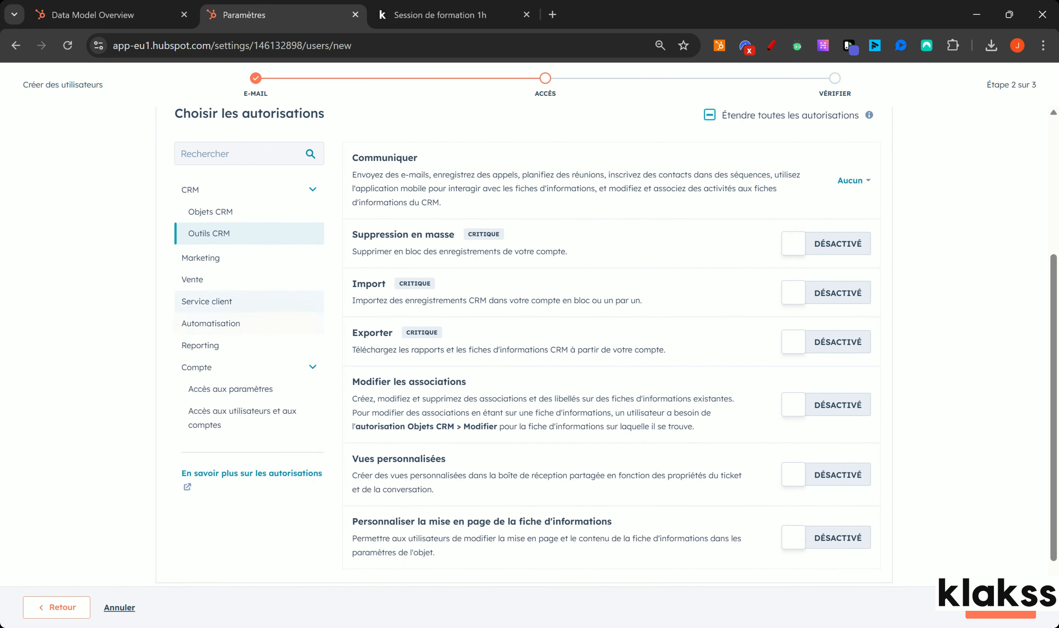
left_click(790, 297)
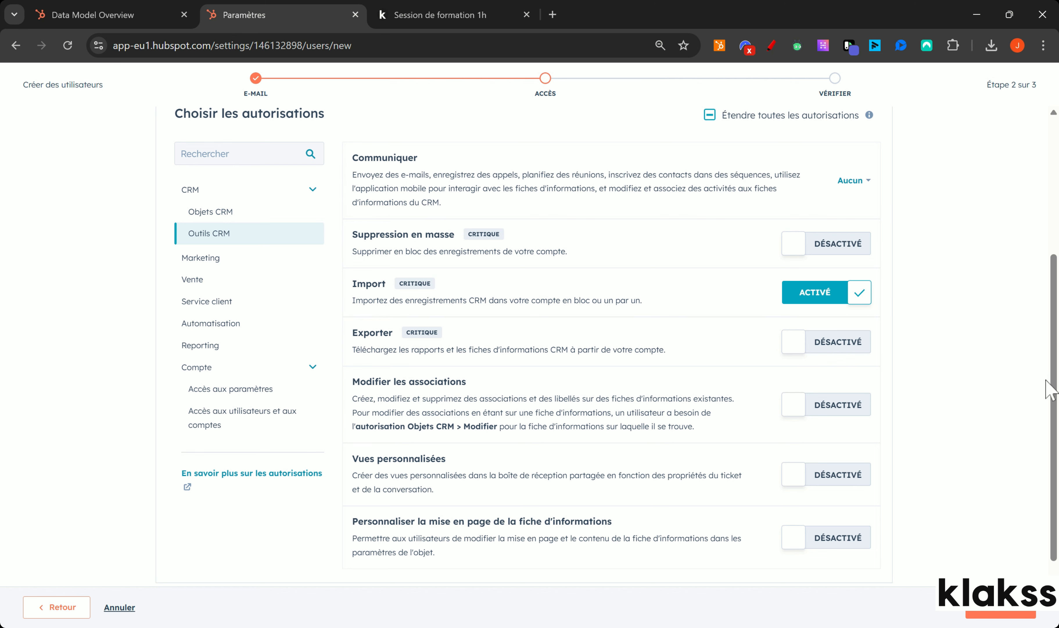
scroll(1049, 389, "down", 1)
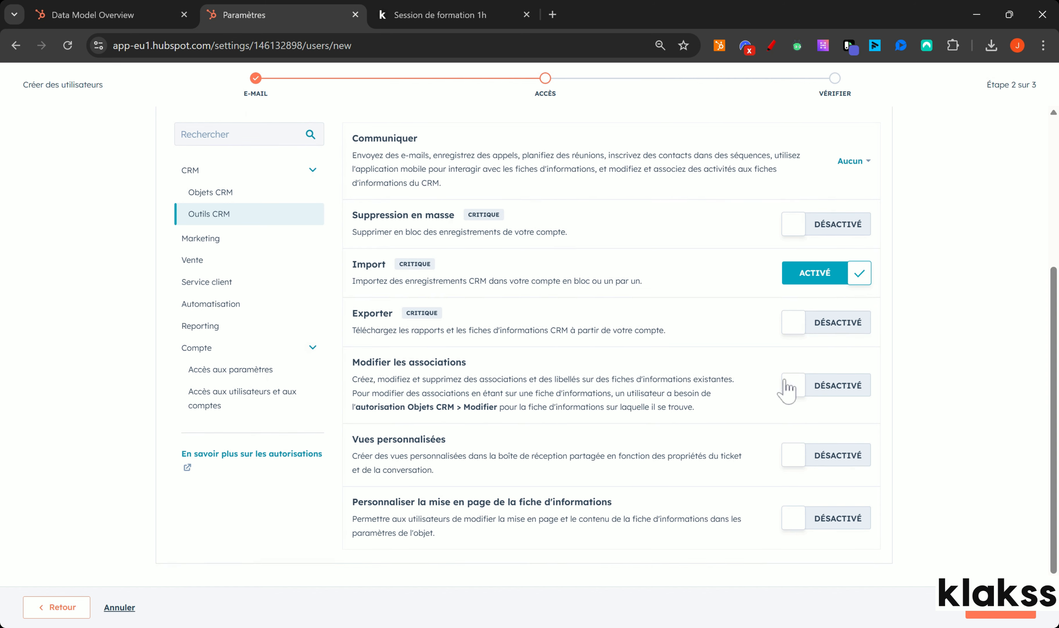
left_click(821, 465)
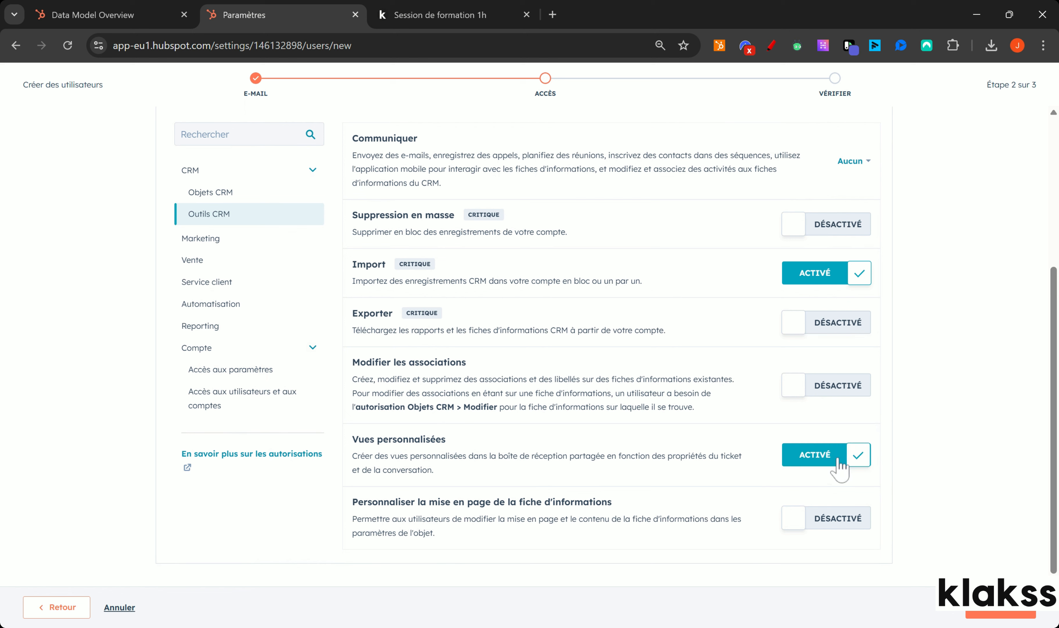
left_click(861, 529)
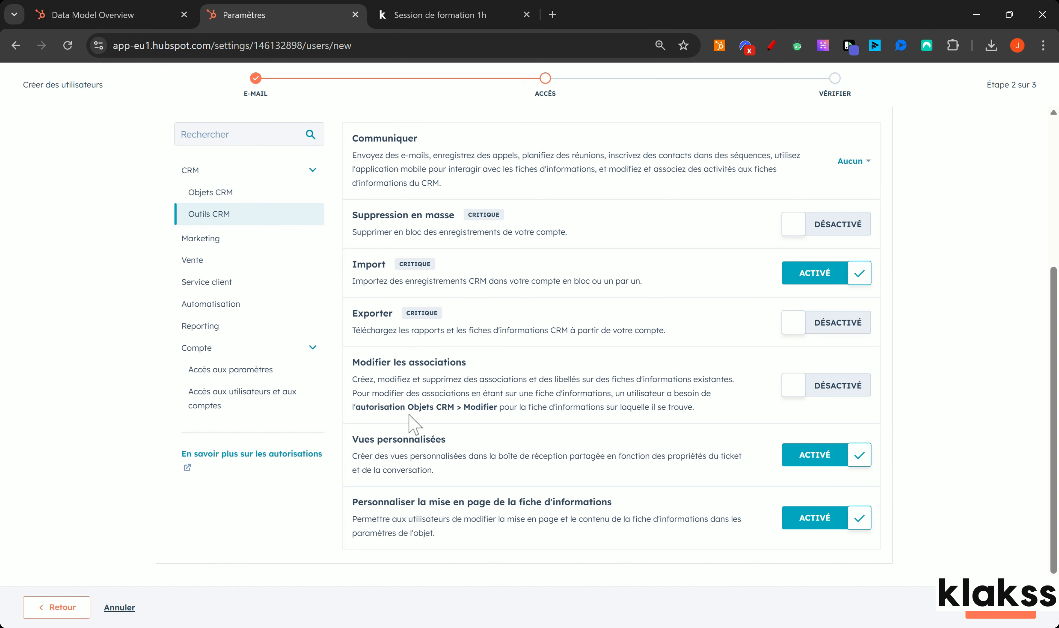
left_click_drag(408, 406, 437, 407)
left_click(93, 14)
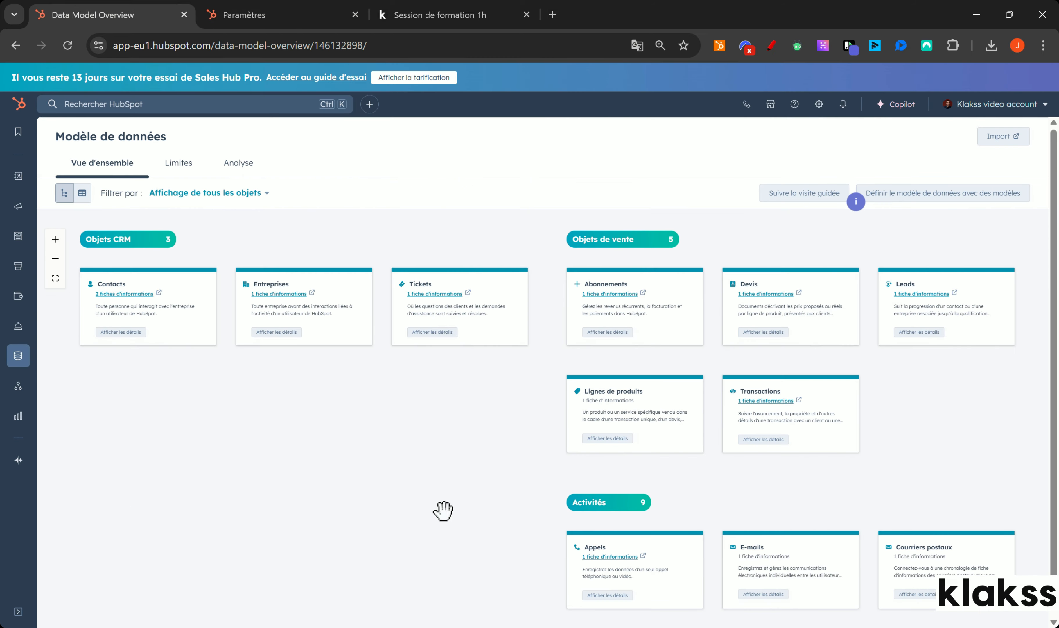
scroll(1055, 344, "down", 1)
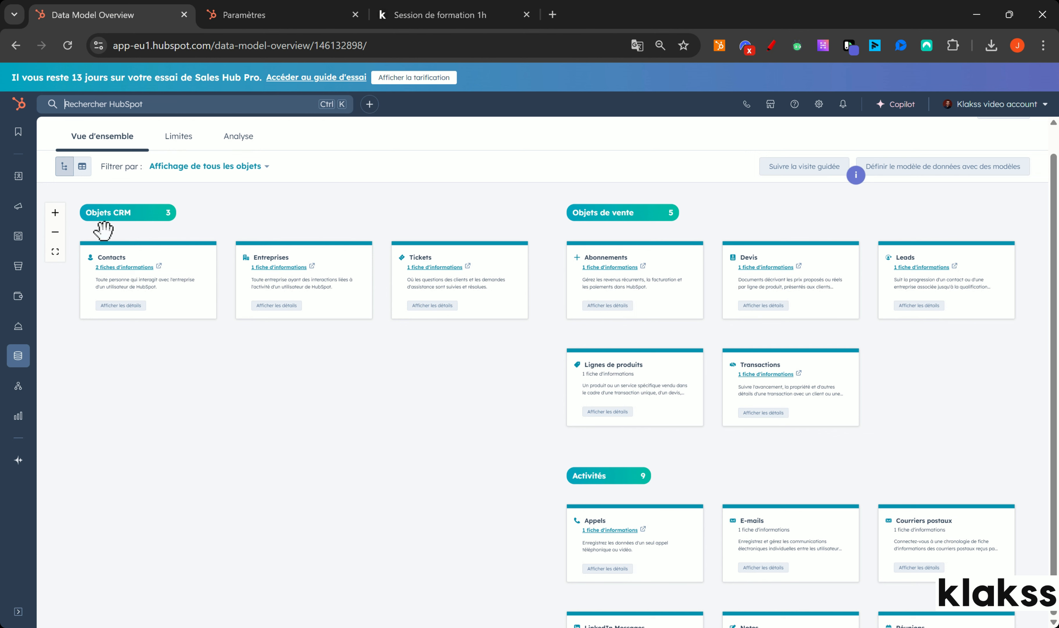
left_click(55, 214)
left_click(55, 213)
key("ctrl+k")
left_click_drag(256, 397, 494, 533)
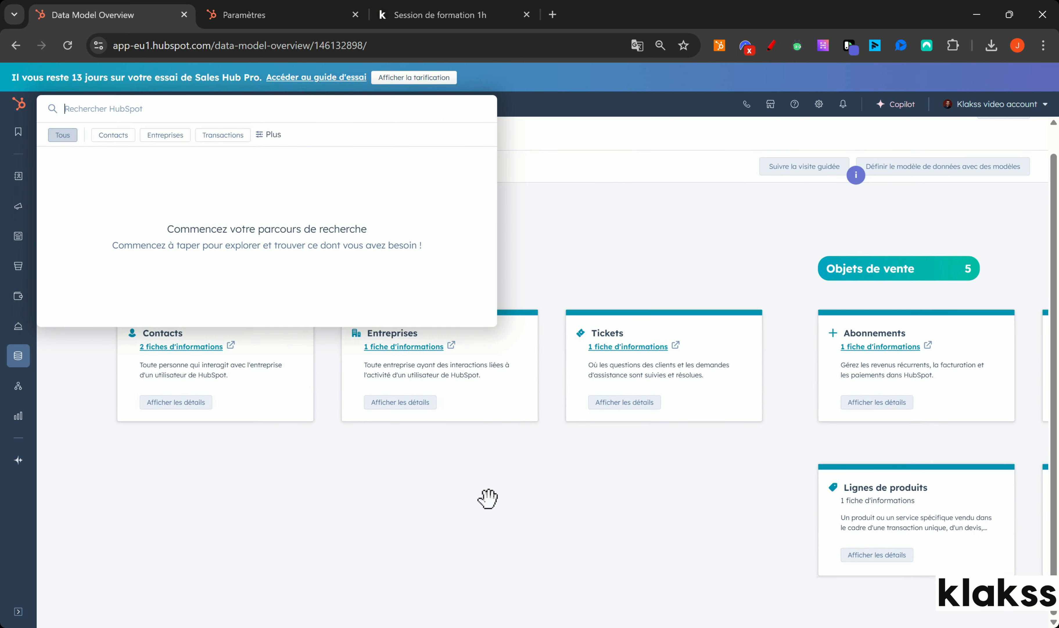
left_click(644, 185)
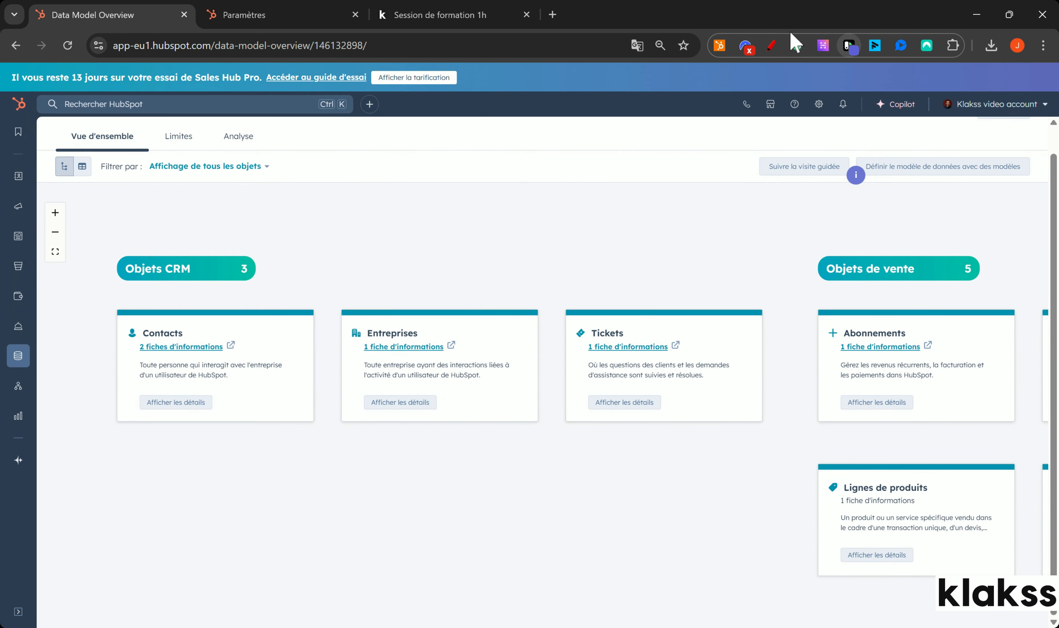
left_click(773, 45)
mouse_move(212, 299)
left_mouse_down()
mouse_move(103, 352)
mouse_move(202, 438)
mouse_move(307, 385)
mouse_move(268, 303)
left_mouse_up()
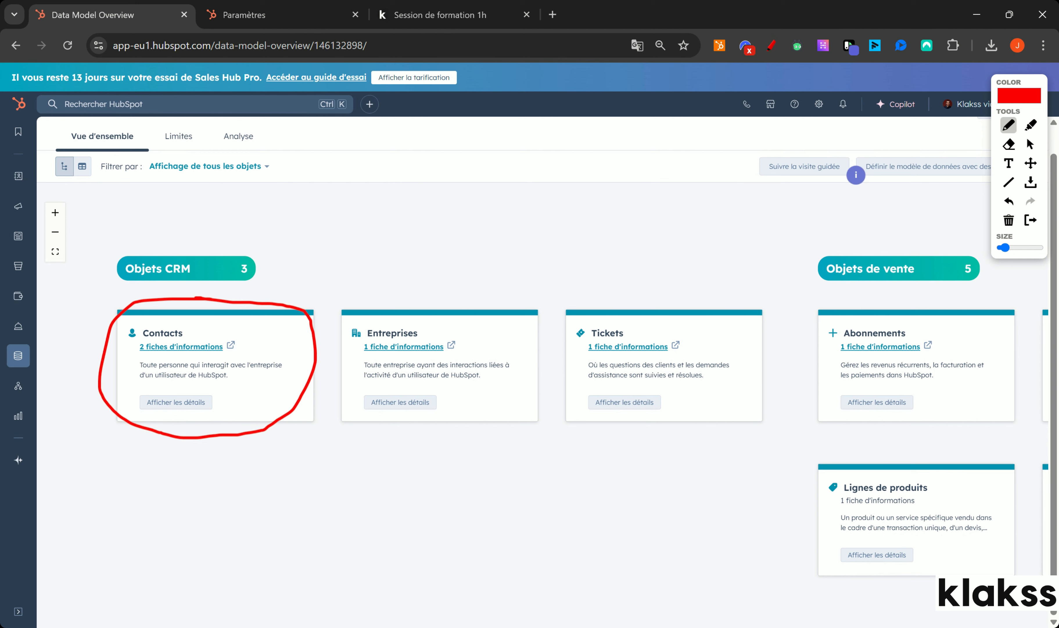
mouse_move(527, 300)
left_mouse_down()
mouse_move(352, 299)
mouse_move(334, 400)
mouse_move(486, 430)
mouse_move(536, 338)
left_mouse_up()
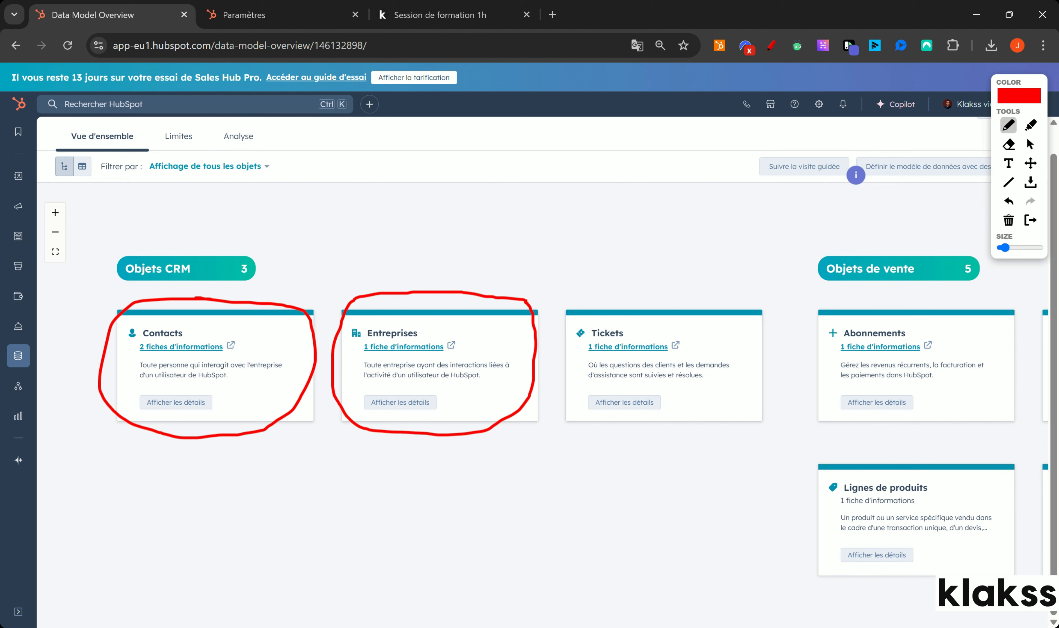
left_click(1009, 220)
left_click(1031, 220)
left_click_drag(788, 475, 534, 362)
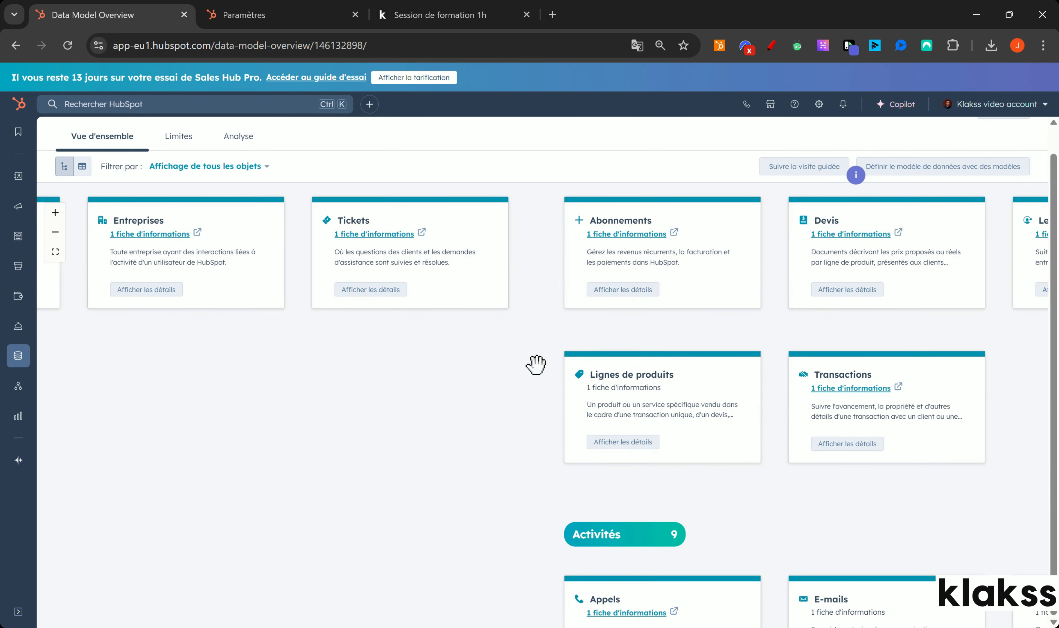
left_click_drag(797, 511, 603, 409)
mouse_move(871, 416)
left_mouse_down()
mouse_move(821, 373)
mouse_move(841, 244)
left_mouse_up()
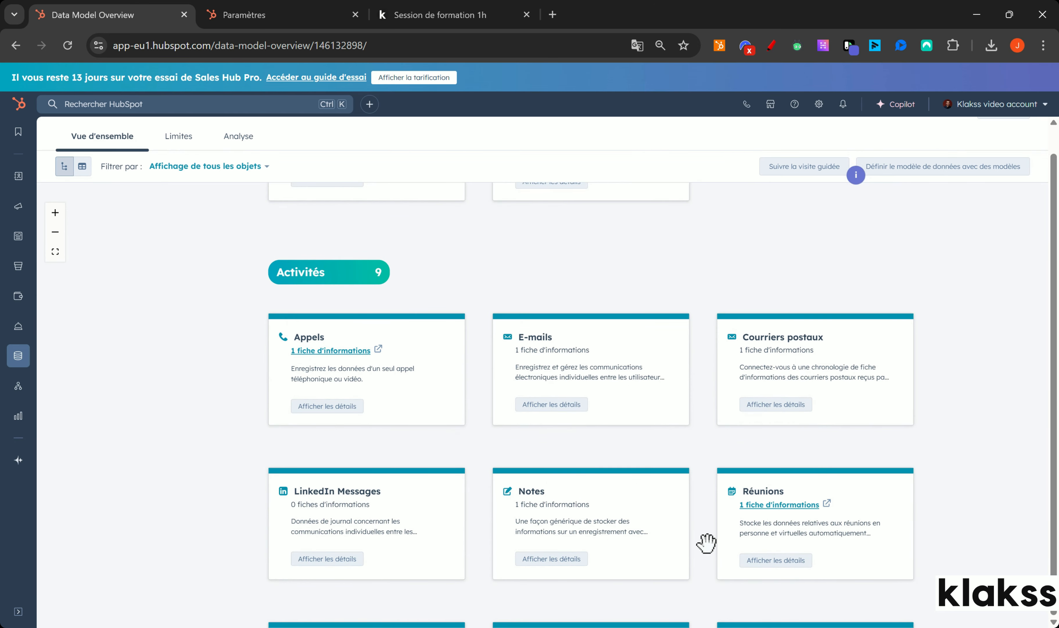
mouse_move(494, 318)
left_mouse_down()
mouse_move(522, 349)
mouse_move(662, 436)
left_mouse_up()
left_click_drag(327, 338, 558, 609)
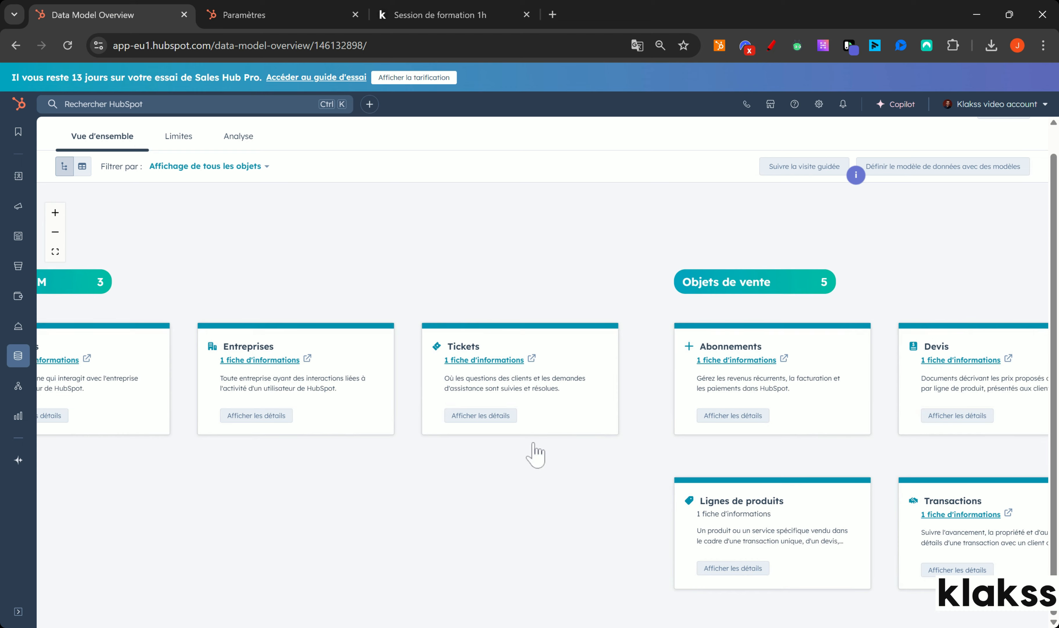
scroll(539, 549, "down", 5)
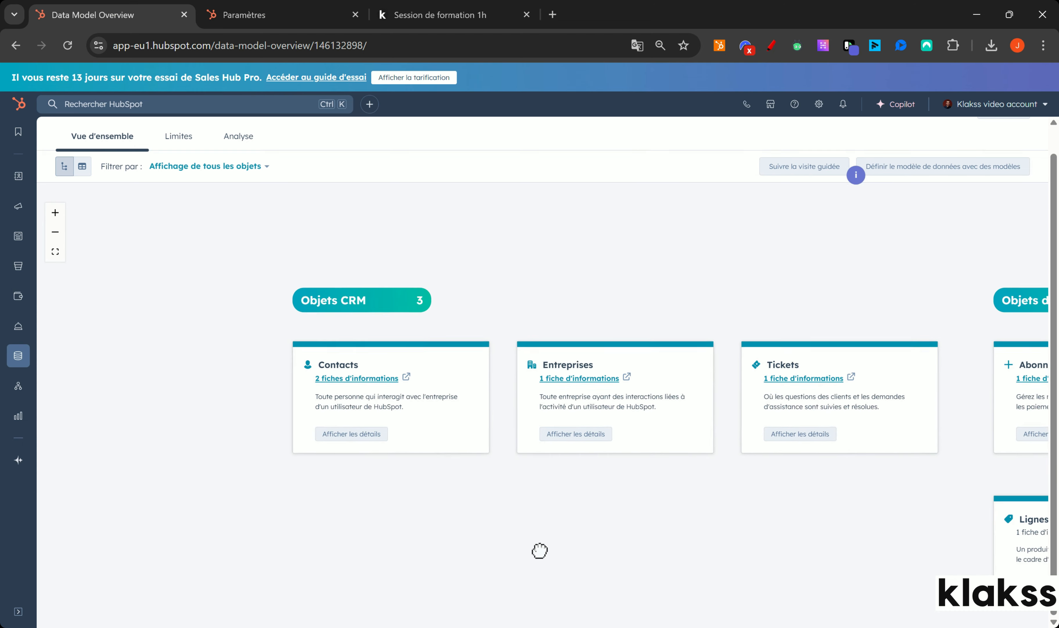
left_click_drag(570, 448, 433, 425)
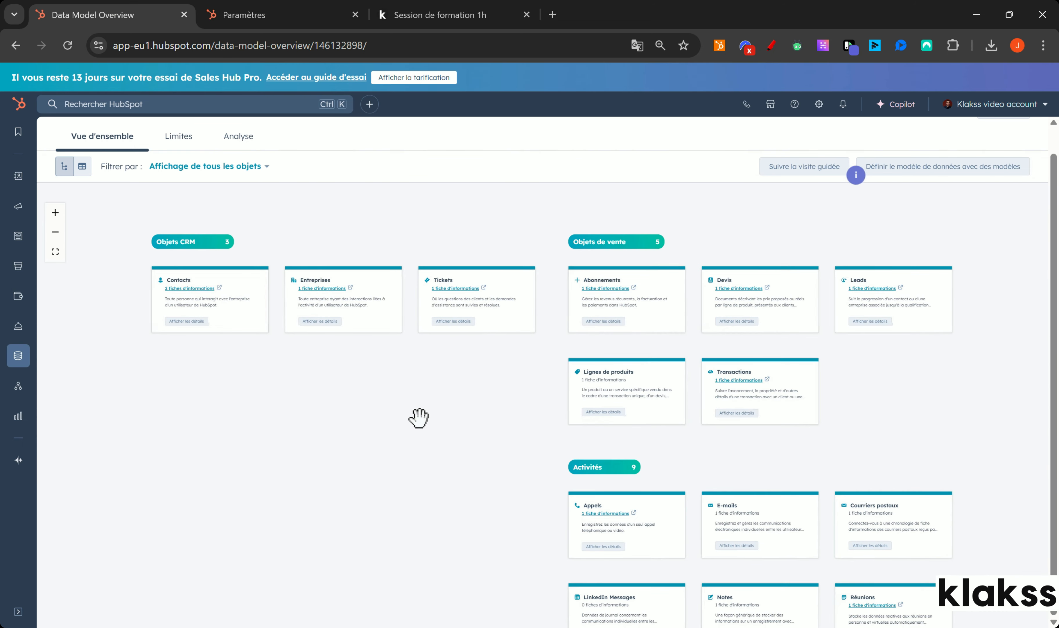
mouse_move(207, 296)
mouse_move(650, 391)
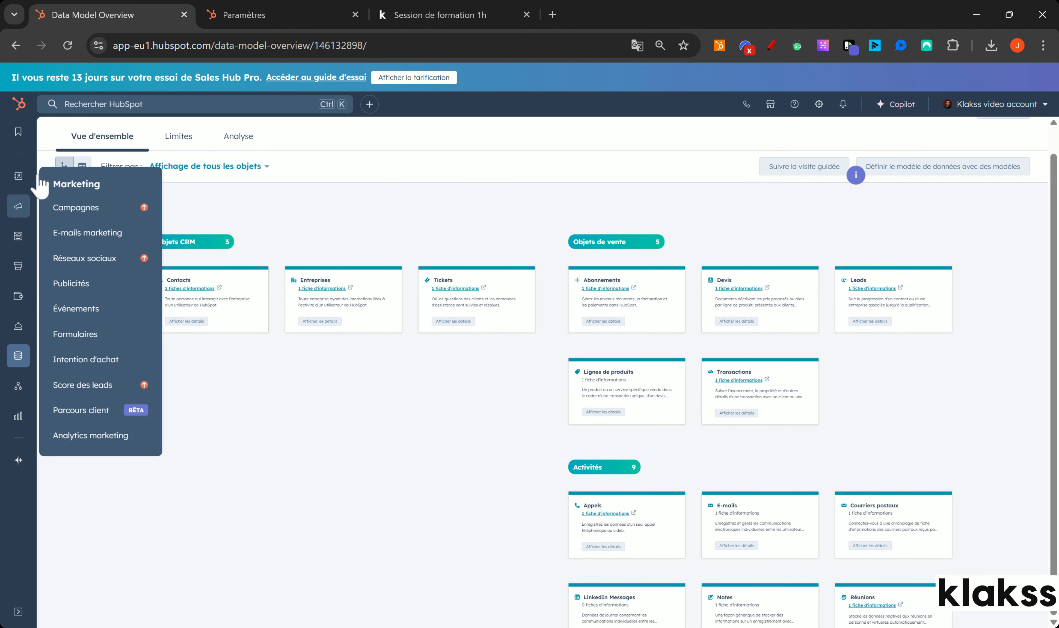
Open the first sample contact's record from the Contacts list.
mouse_move(17, 179)
left_click(93, 180)
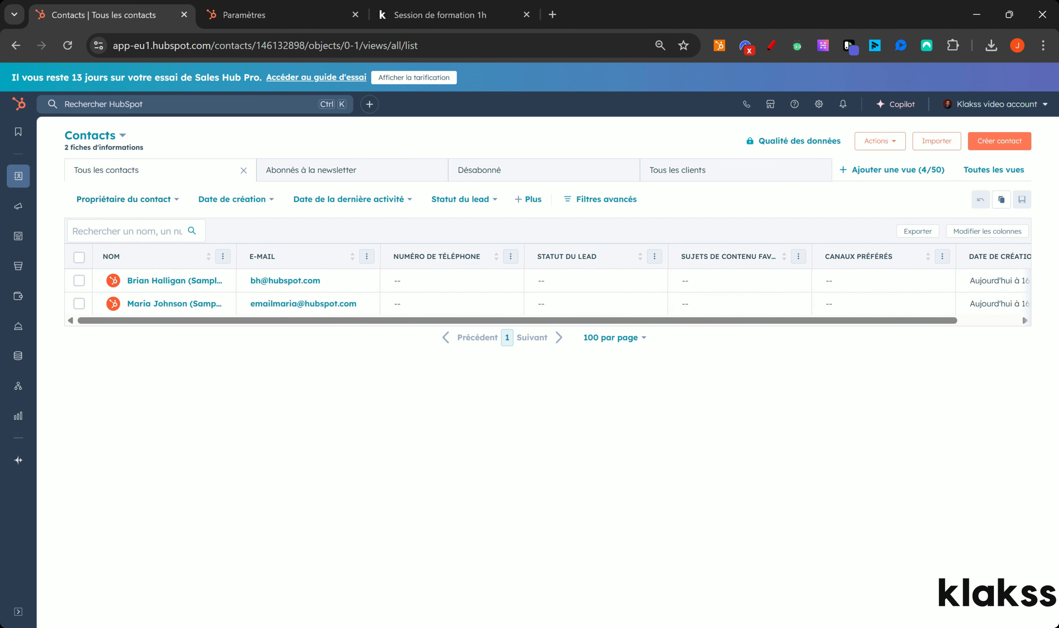
left_click(143, 287)
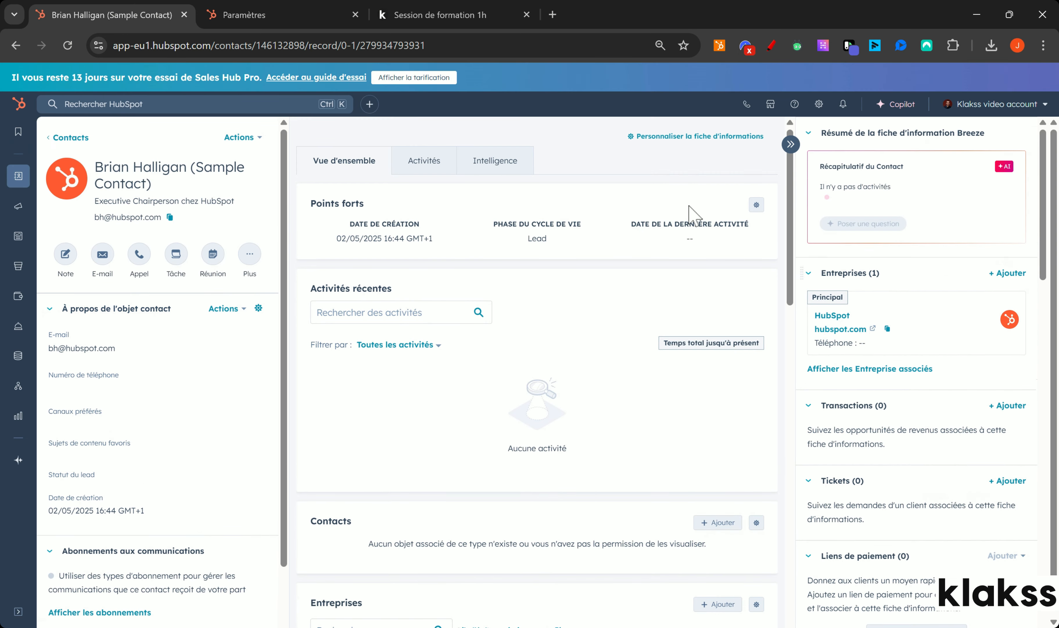
left_click(772, 45)
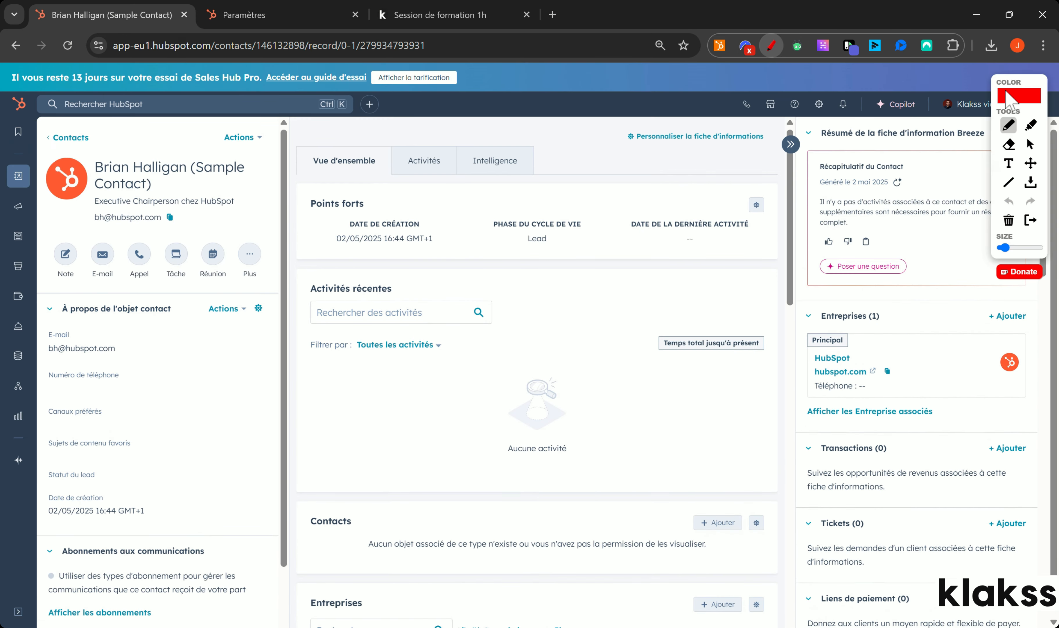
left_click_drag(889, 115, 975, 120)
mouse_move(805, 116)
left_mouse_down()
mouse_move(820, 219)
mouse_move(798, 378)
mouse_move(791, 615)
left_mouse_up()
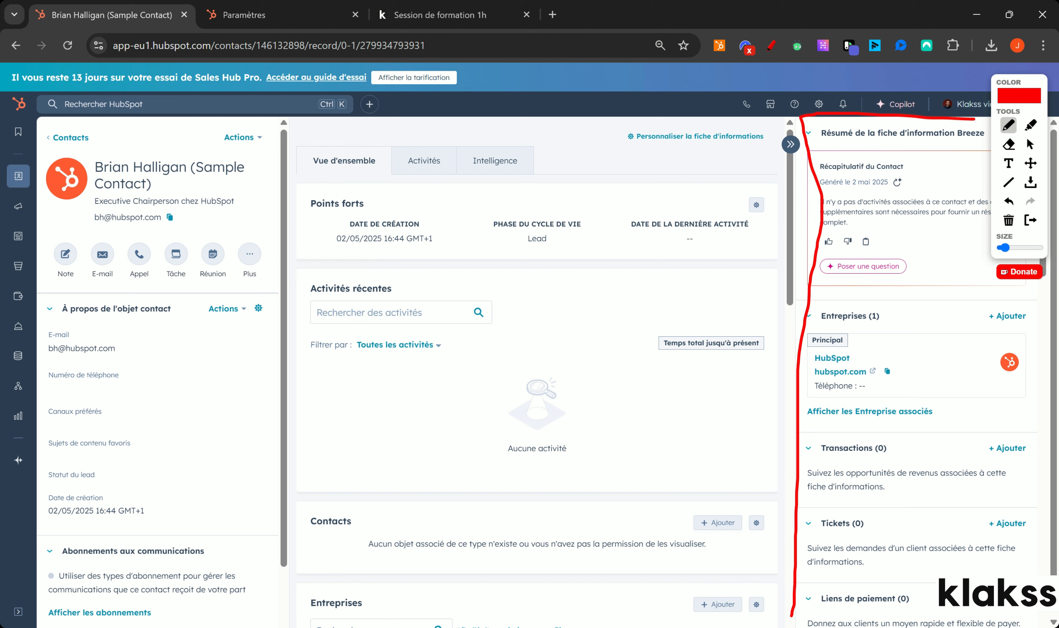
mouse_move(889, 304)
left_mouse_down()
mouse_move(835, 304)
mouse_move(802, 342)
mouse_move(836, 409)
mouse_move(929, 378)
mouse_move(901, 307)
left_mouse_up()
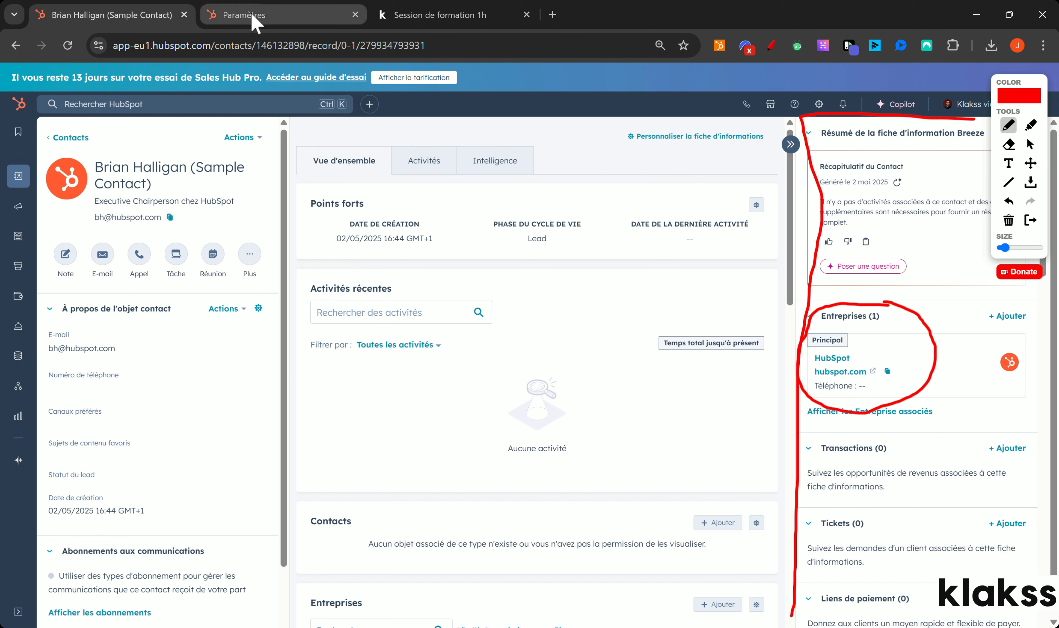
left_click_drag(763, 330, 851, 367)
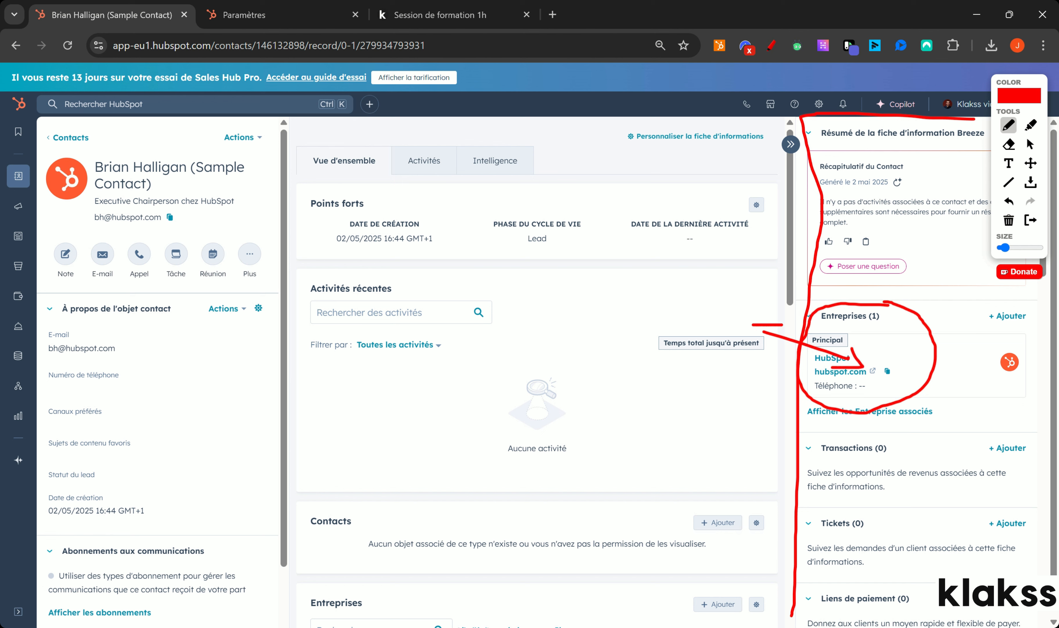
left_click_drag(95, 173, 139, 179)
left_click(1008, 220)
left_click(1030, 220)
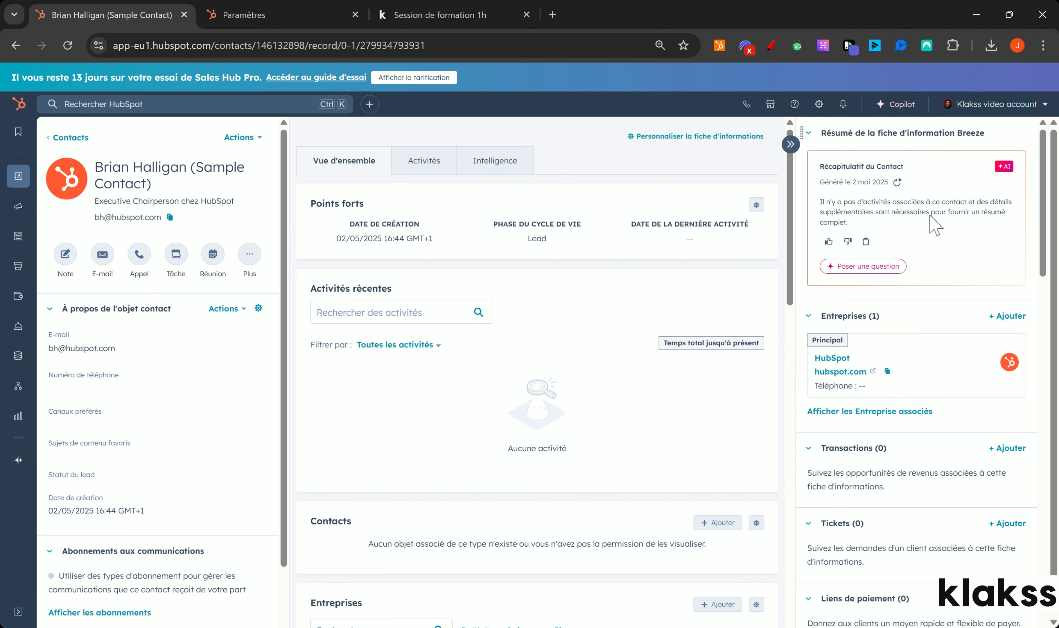
Open the associated HubSpot company record, briefly marking its two associated contacts in red.
left_click(832, 358)
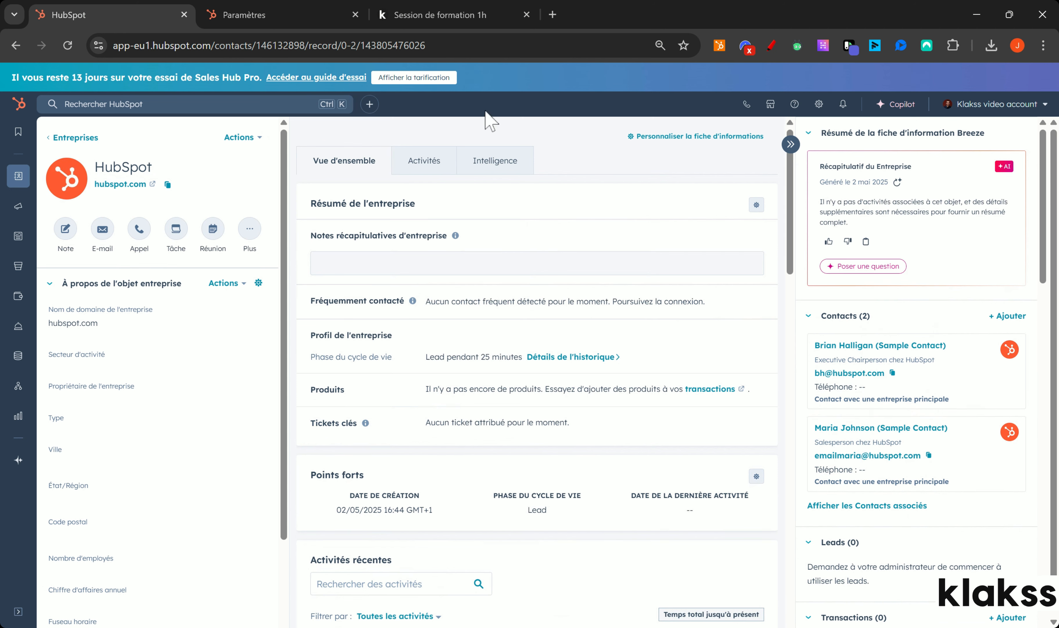
left_click(769, 46)
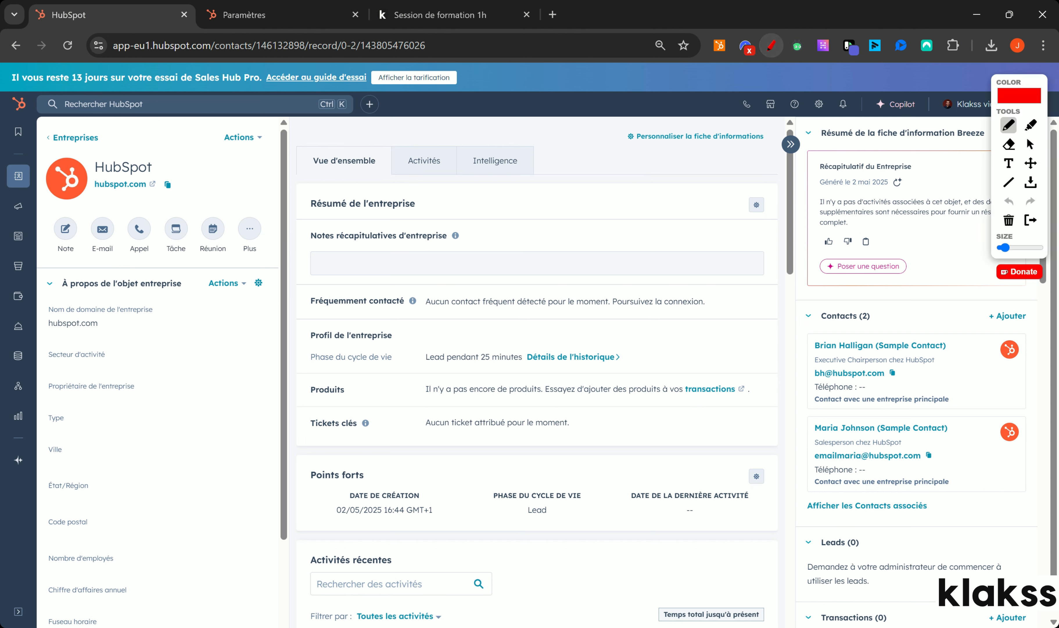
mouse_move(849, 325)
left_mouse_down()
mouse_move(808, 325)
mouse_move(801, 475)
mouse_move(853, 528)
left_mouse_up()
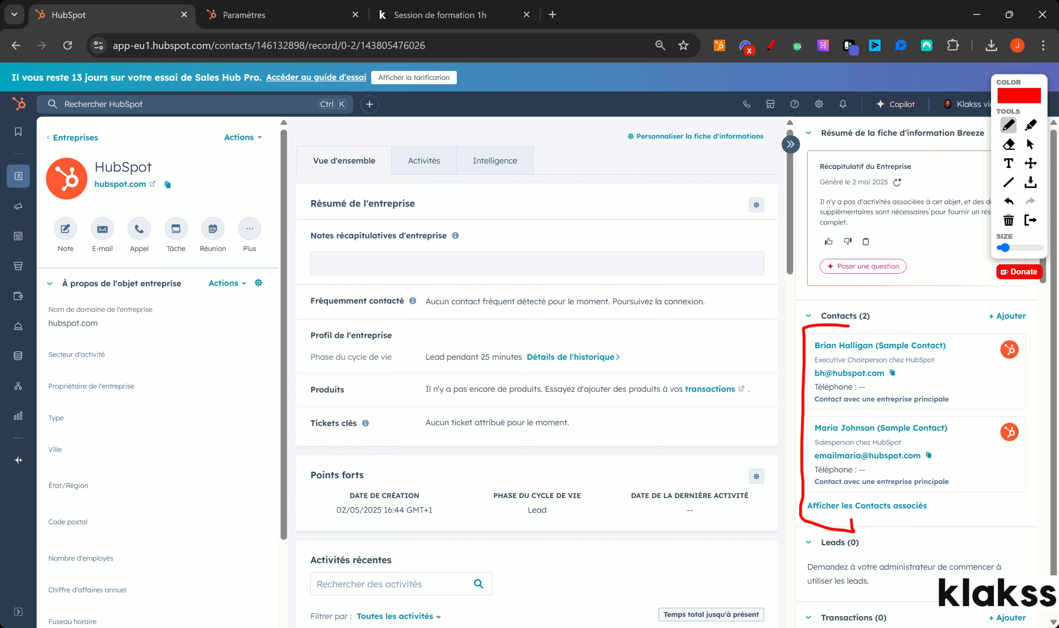
left_click(1009, 220)
left_click(1031, 219)
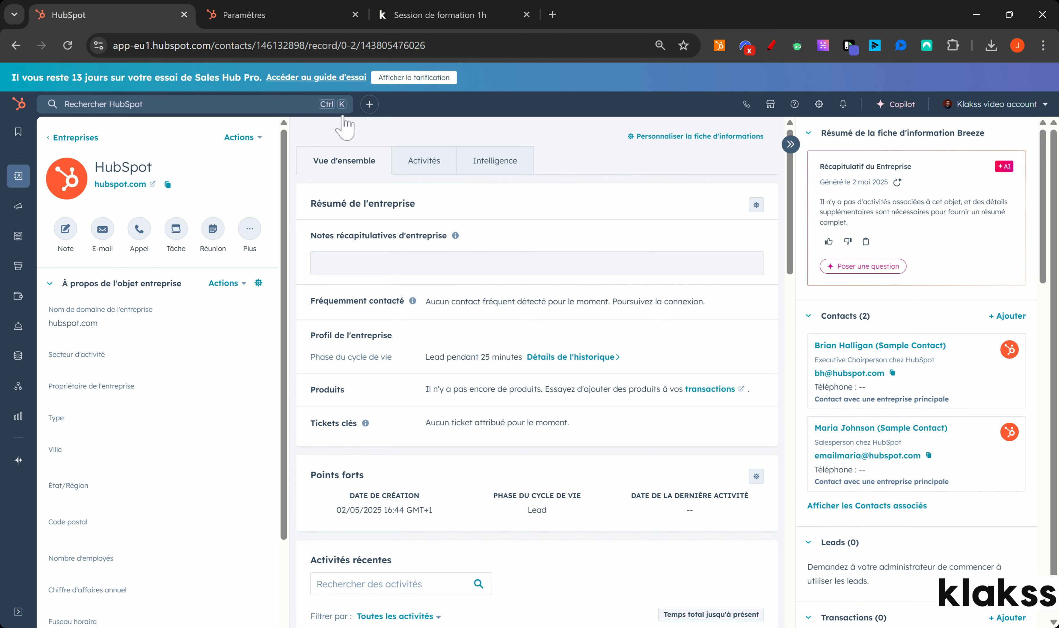
Return to the new user's CRM tools permissions and erase the earlier red bracket annotation.
left_click(264, 15)
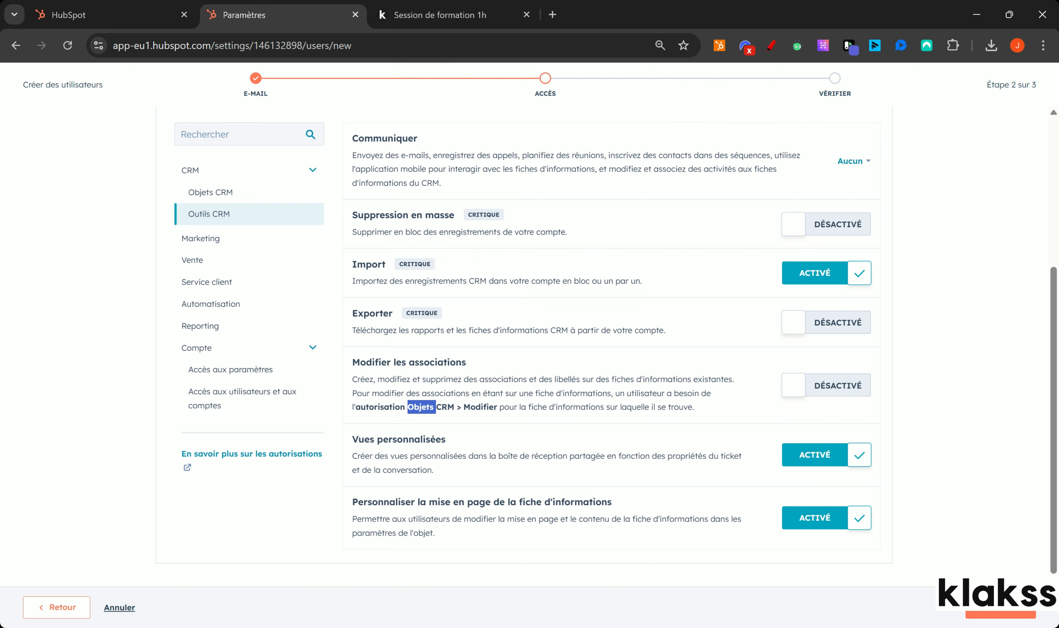
left_click(413, 386)
left_click(772, 45)
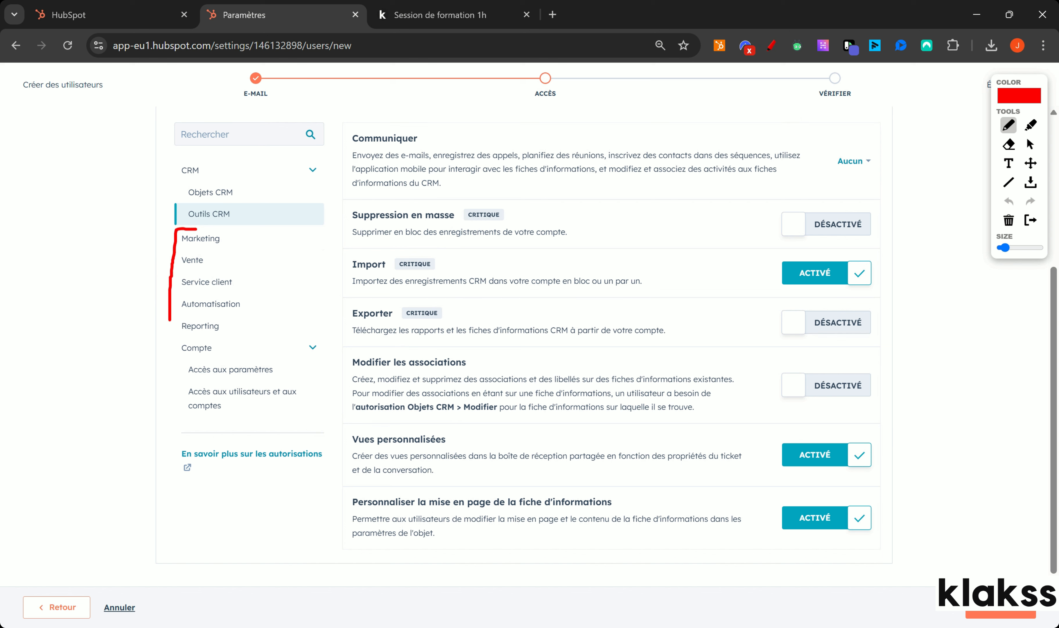
left_click(1009, 220)
In the Vente permissions, turn on Accès aux outils de vente for the new user.
left_click(1031, 220)
left_click(202, 262)
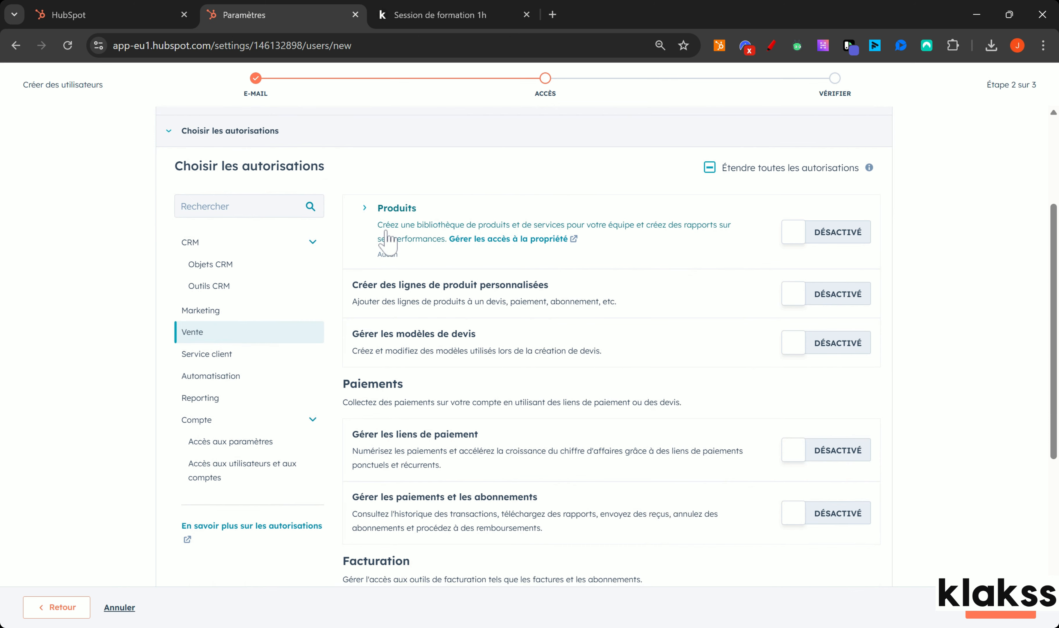
scroll(391, 240, "down", 2)
left_click_drag(396, 262, 453, 270)
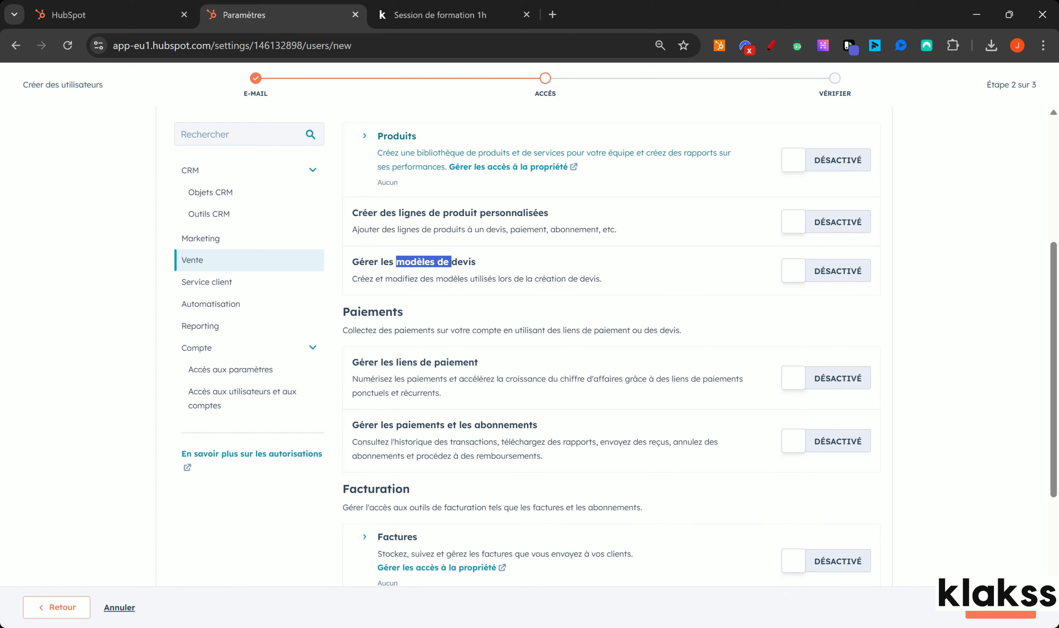
scroll(443, 167, "down", 3)
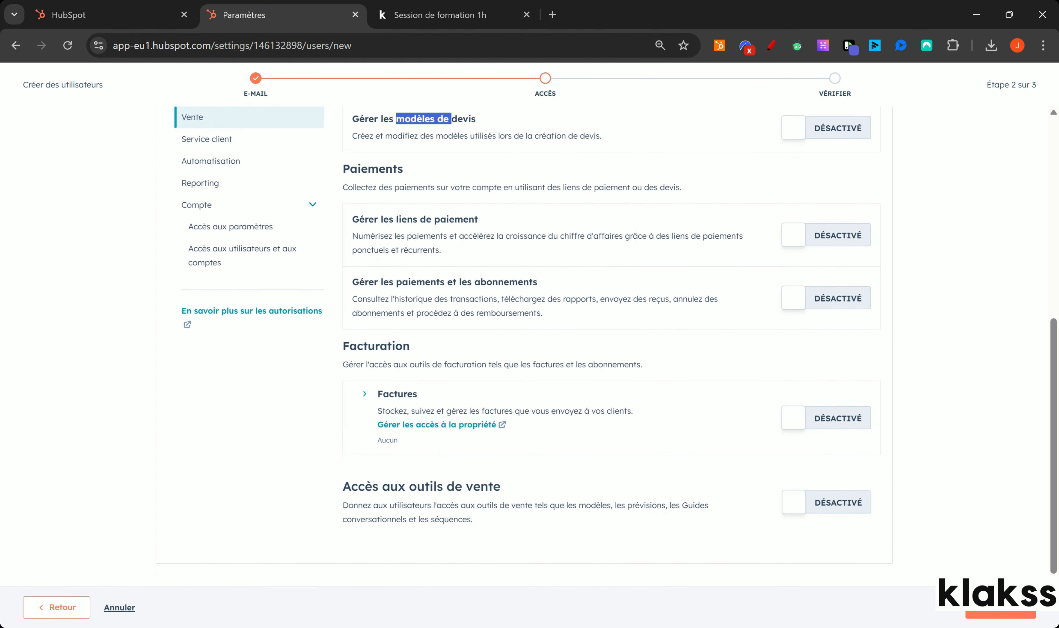
left_click_drag(358, 486, 678, 546)
left_click(818, 535)
left_click(821, 507)
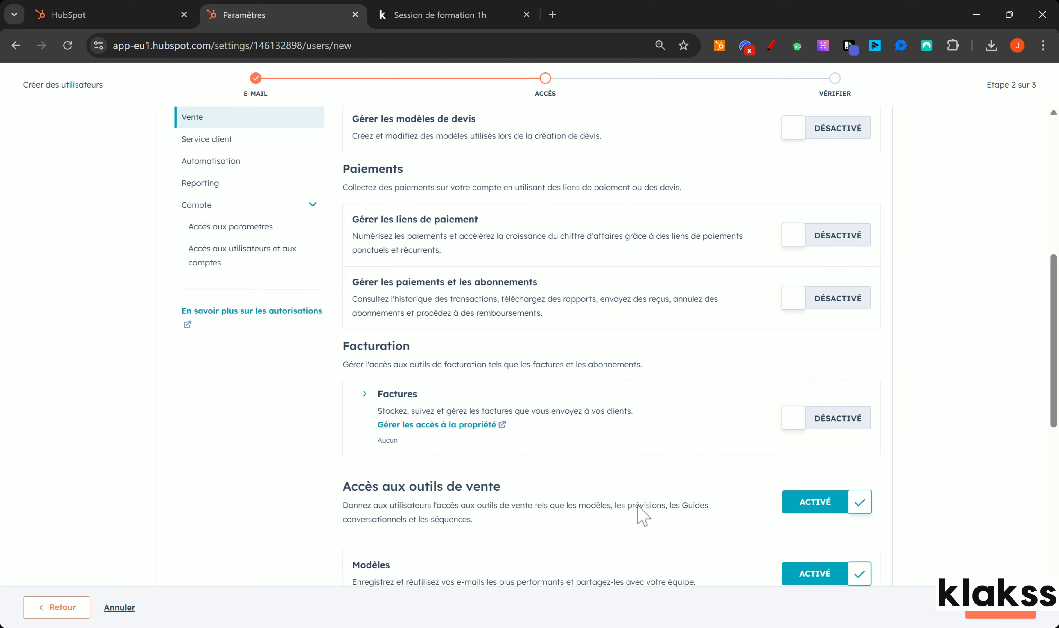
Enable Pages de planification des réunions and Inscrire les séquences en masse.
scroll(629, 466, "down", 5)
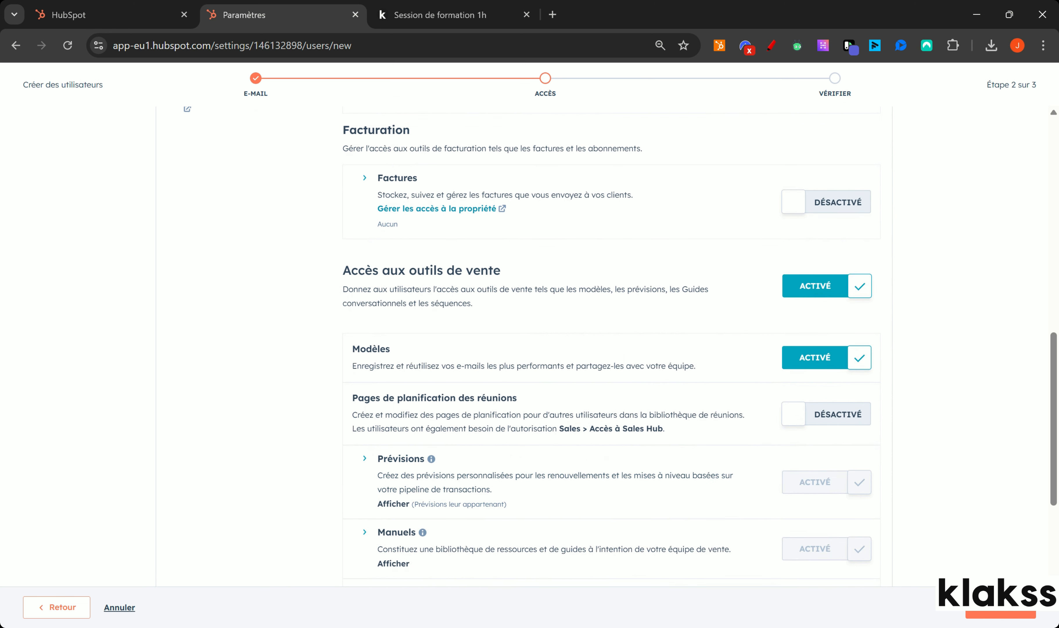
left_click_drag(358, 397, 487, 397)
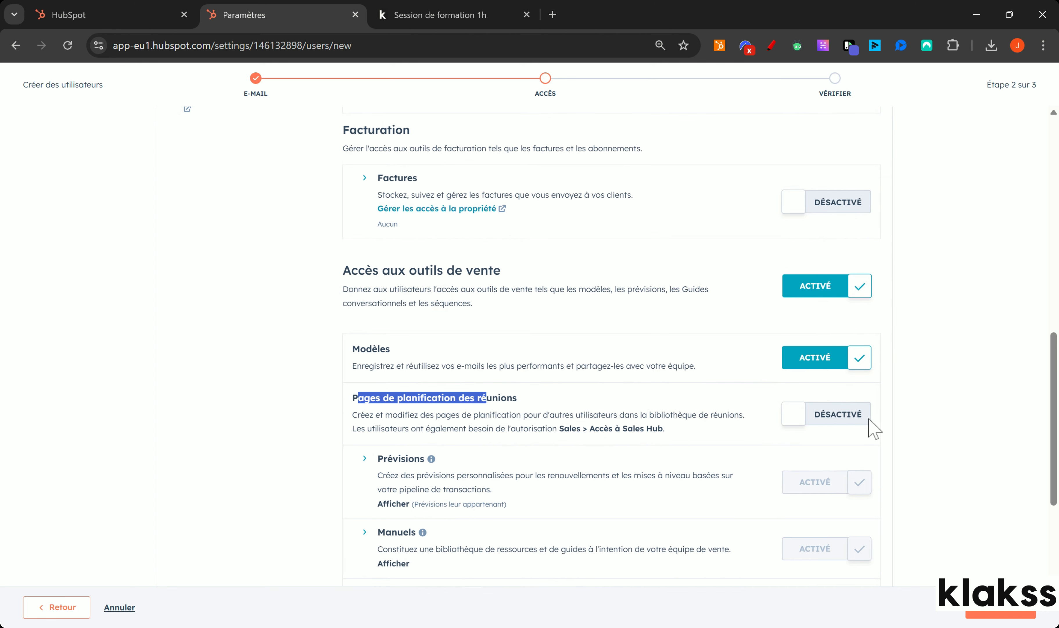
left_click(843, 423)
left_click(473, 13)
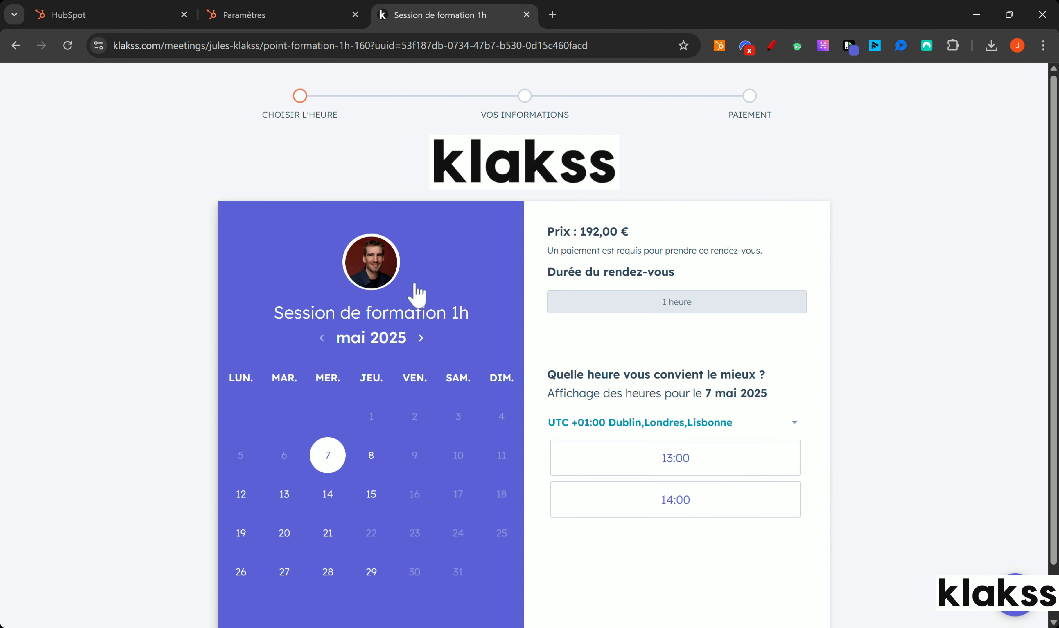
left_click(269, 13)
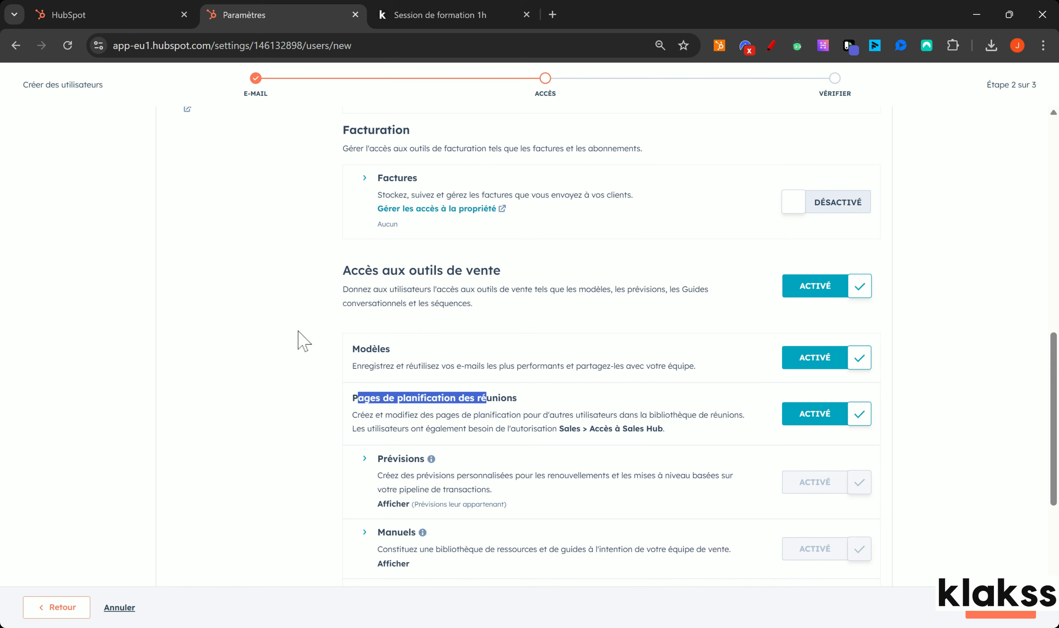
scroll(301, 342, "down", 4)
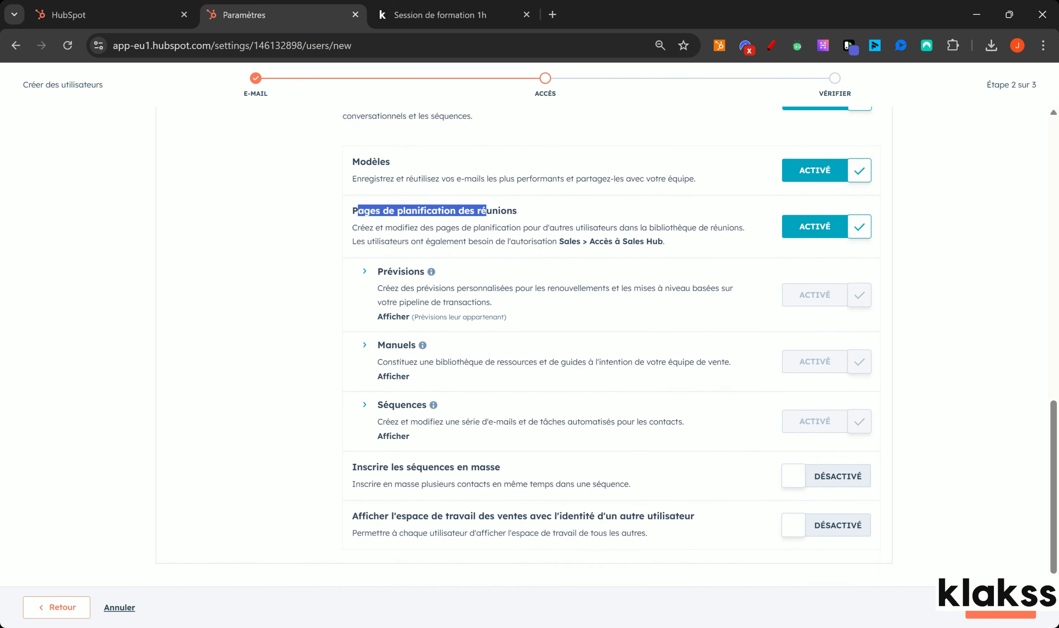
left_click(820, 475)
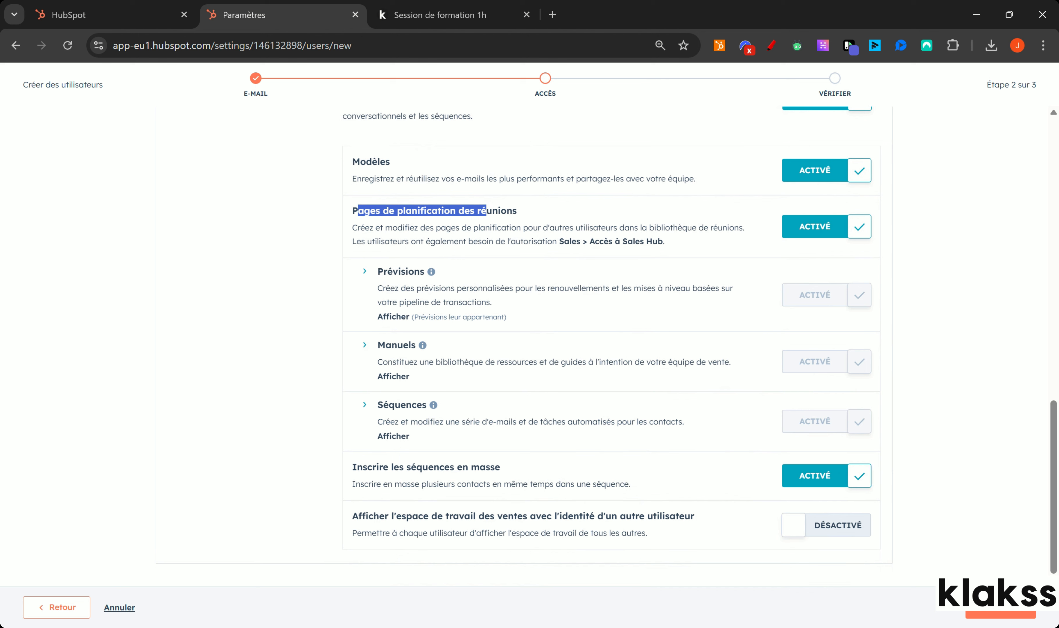
left_click_drag(418, 515, 653, 515)
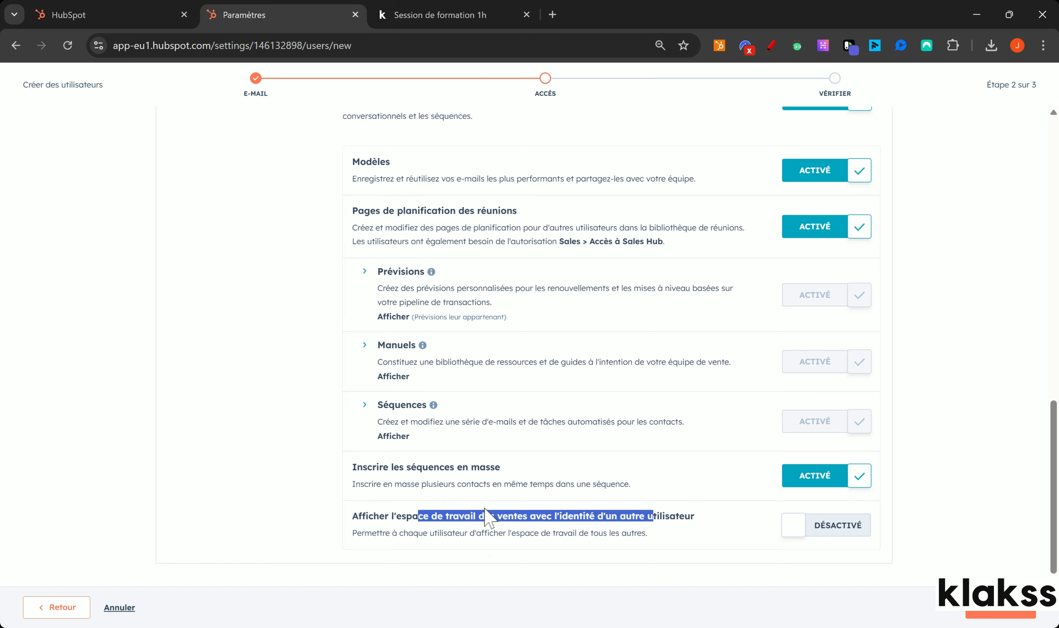
scroll(473, 524, "up", 3)
scroll(475, 533, "up", 8)
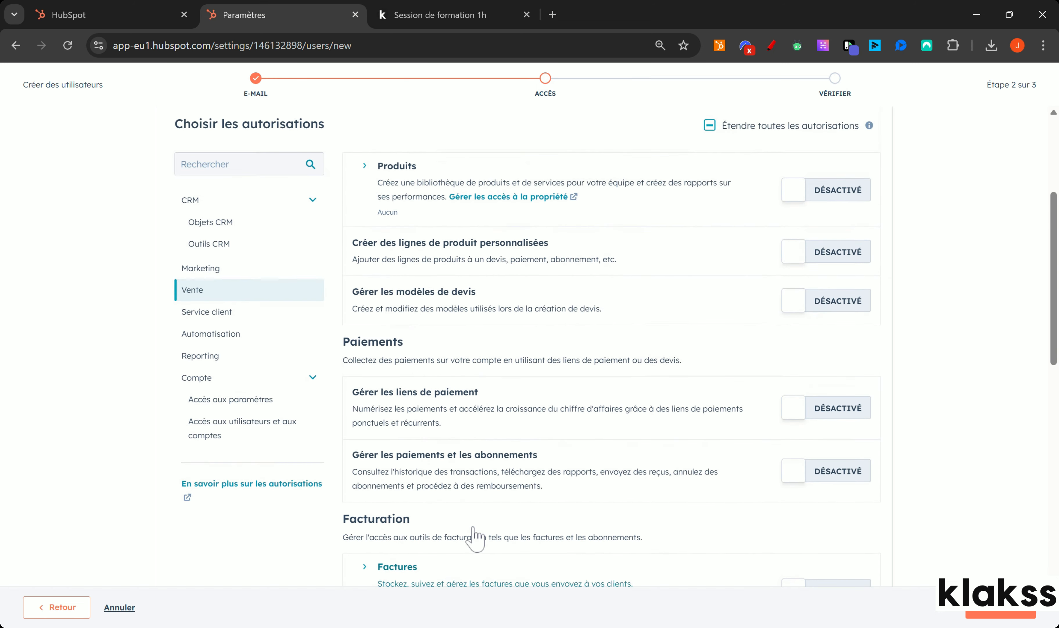
Review the Reporting, Accès aux paramètres and Accès aux utilisateurs et aux comptes permissions, leaving them off.
left_click(200, 356)
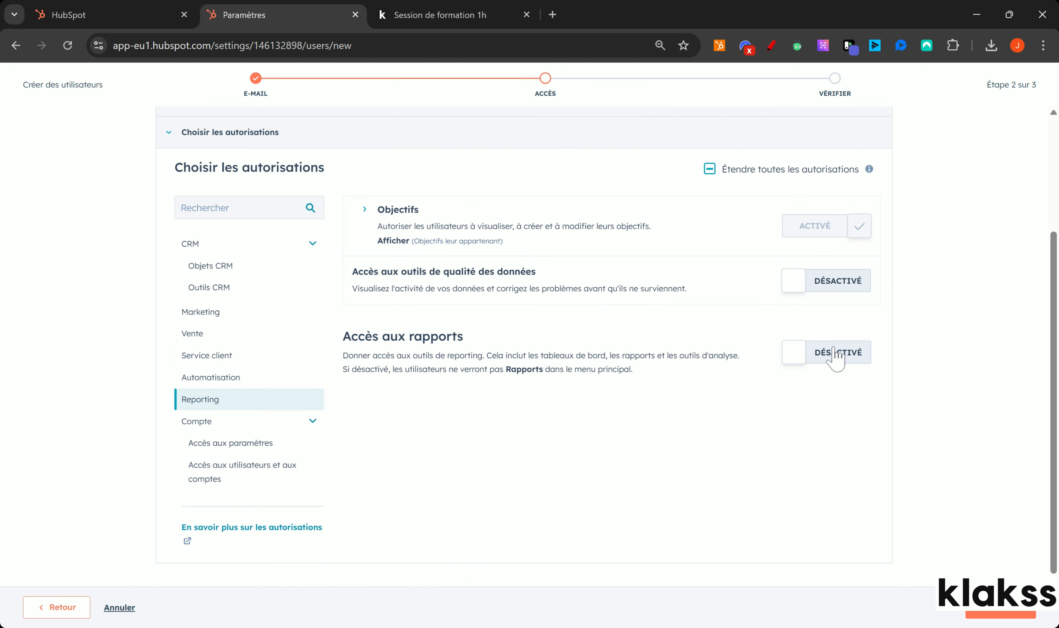
left_click(221, 445)
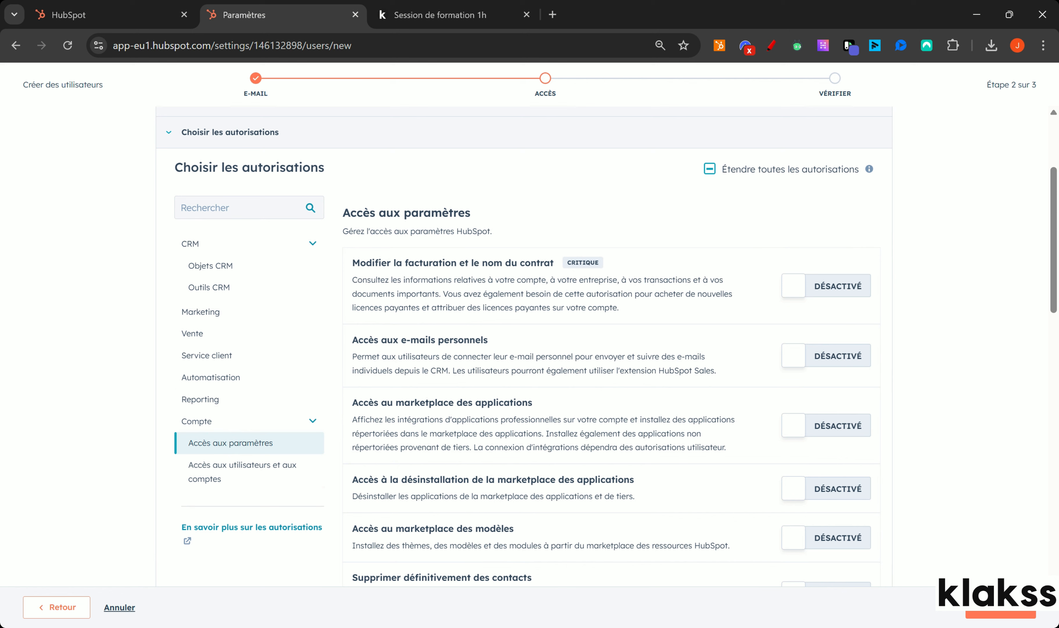
left_click_drag(402, 262, 501, 320)
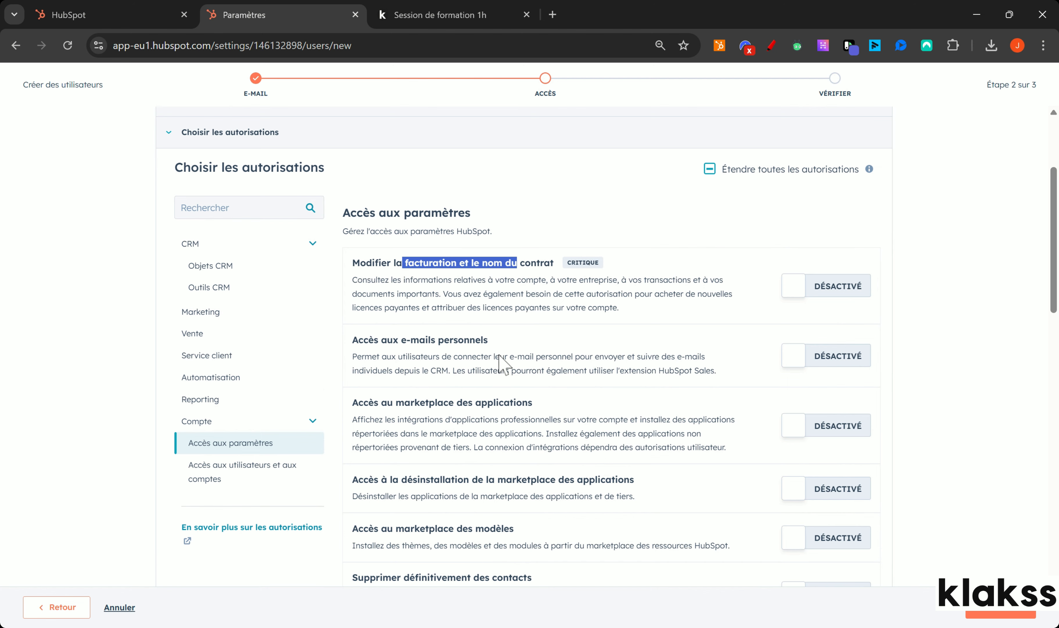
scroll(484, 344, "down", 3)
left_click_drag(379, 196, 449, 196)
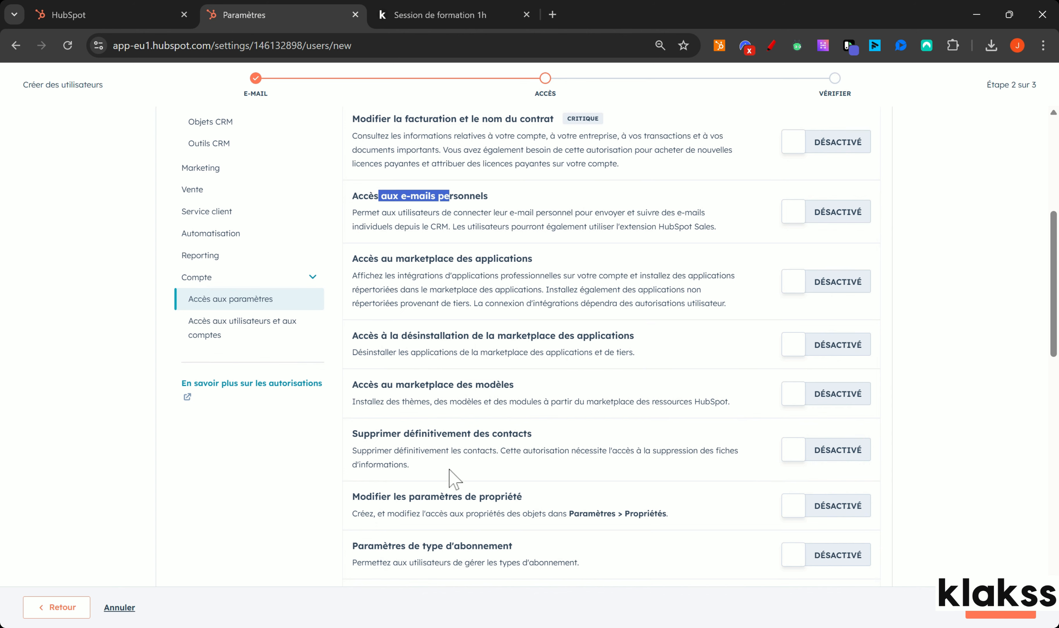
left_click(189, 339)
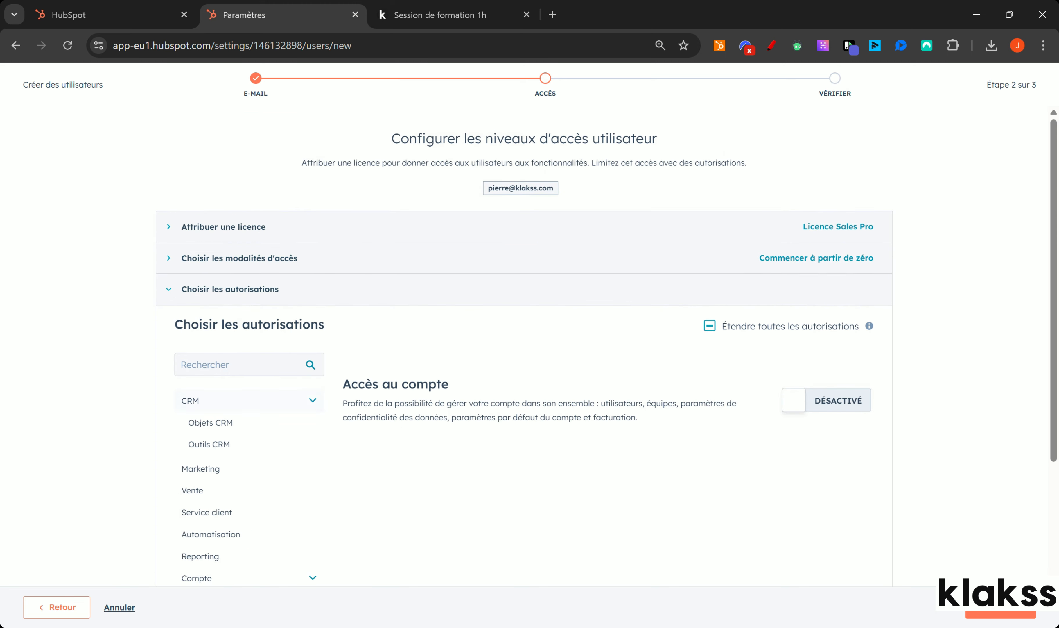
Review the user's access on Vérifier l'accès utilisateur and create the user.
left_click(955, 617)
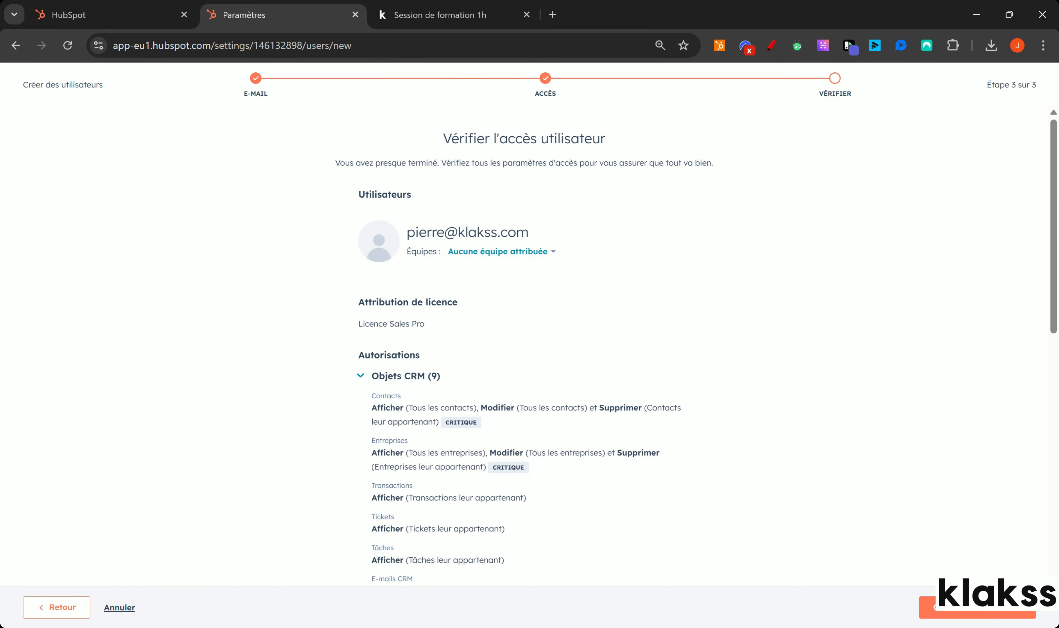
scroll(424, 165, "down", 10)
left_click(946, 607)
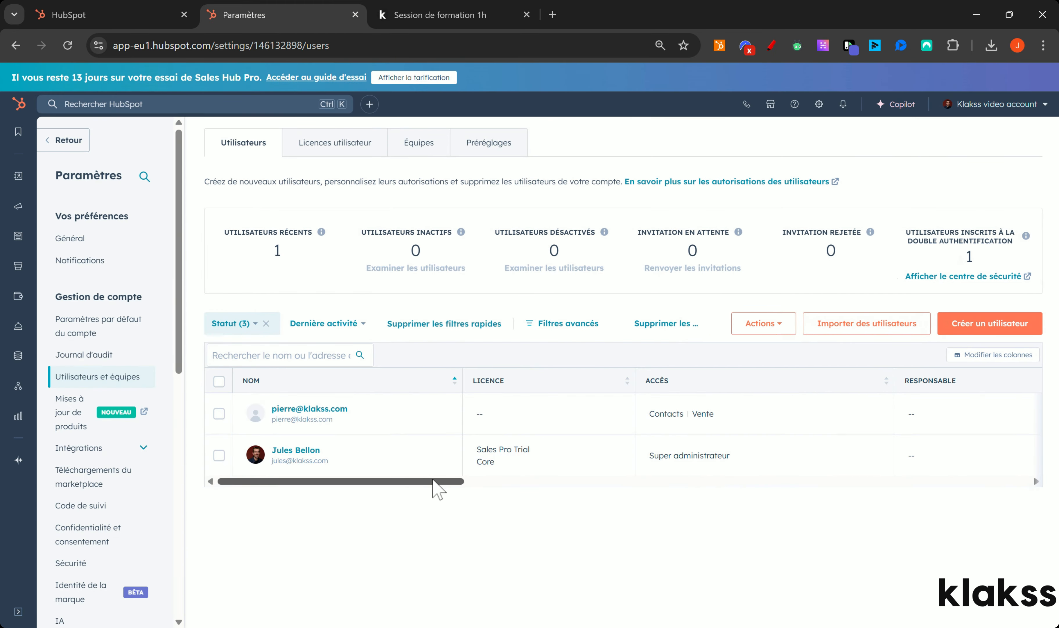
Scroll across the users table, then open the Équipes tab showing no teams.
left_click_drag(434, 481, 495, 483)
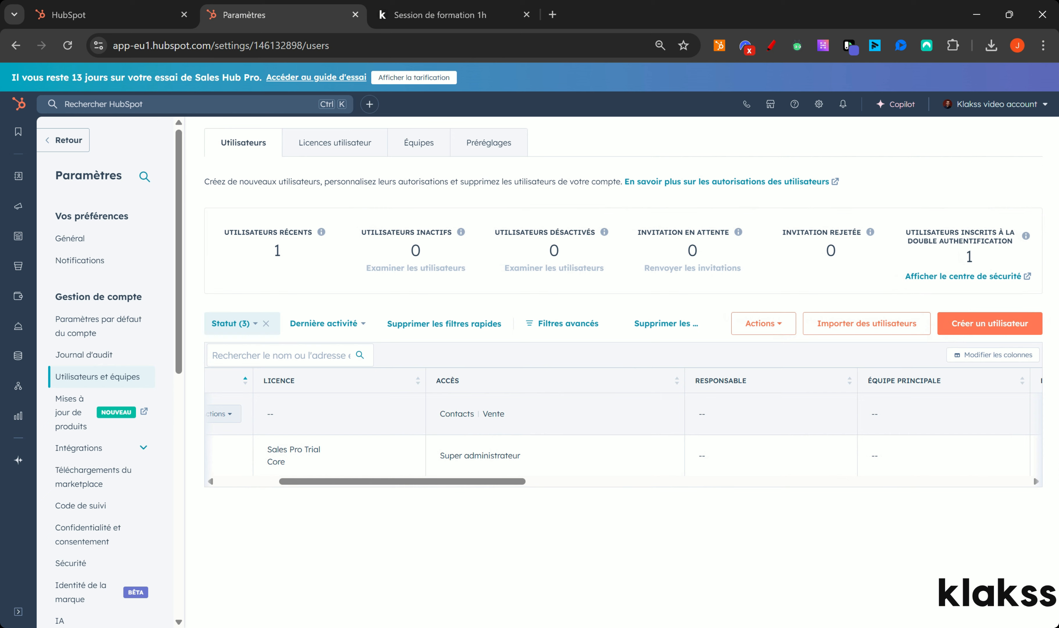
left_click_drag(492, 482, 307, 503)
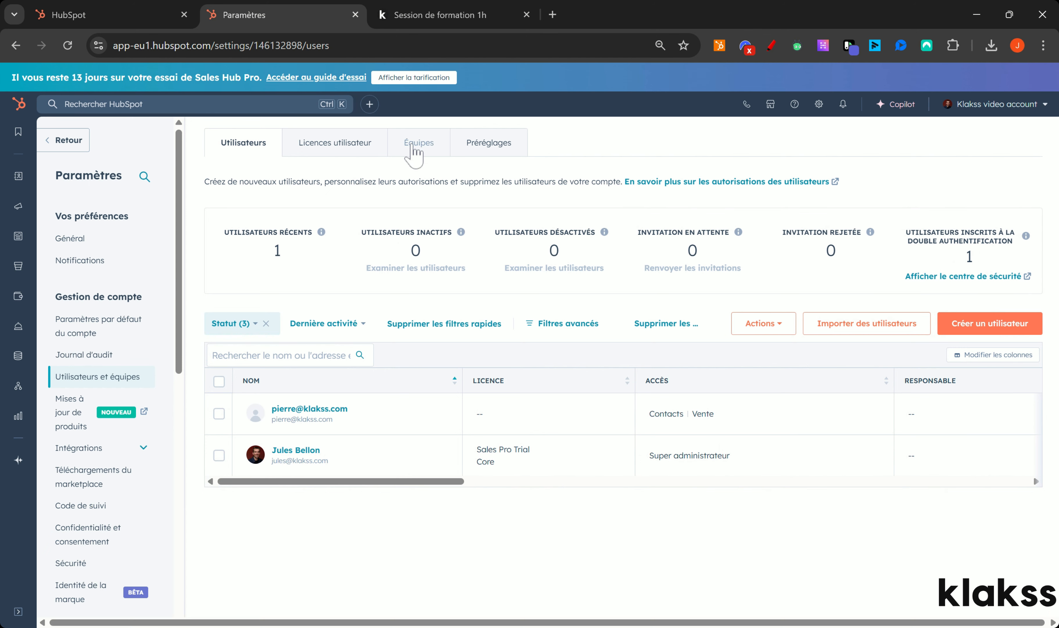
left_click(415, 144)
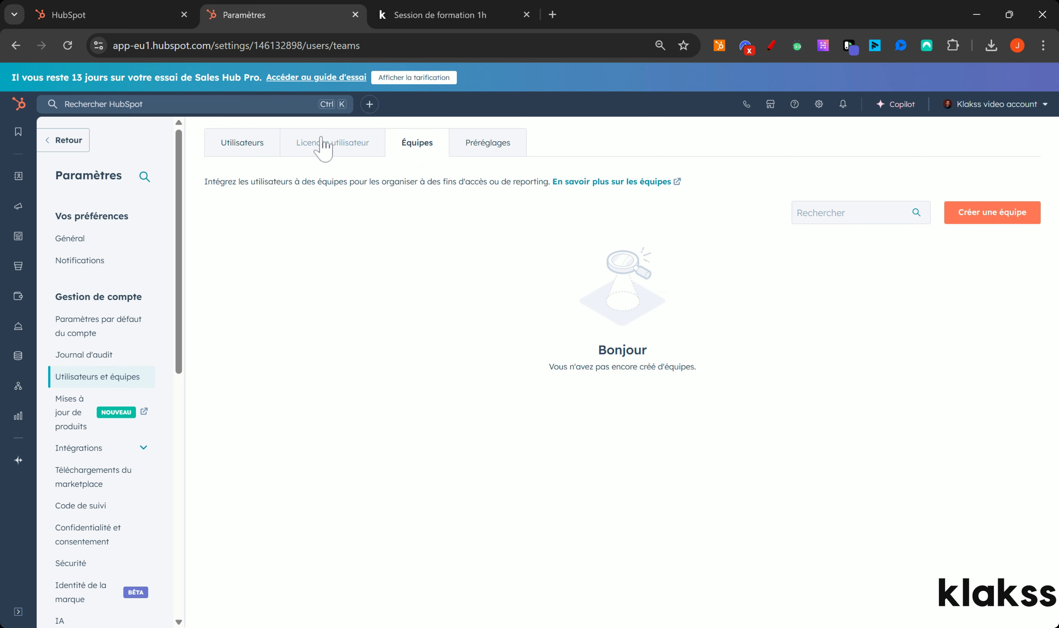
Open Licences utilisateur and annotate the rejected invitation and the 0 read-only, 1 Essentials, 1 Sales Pro counts.
left_click(329, 150)
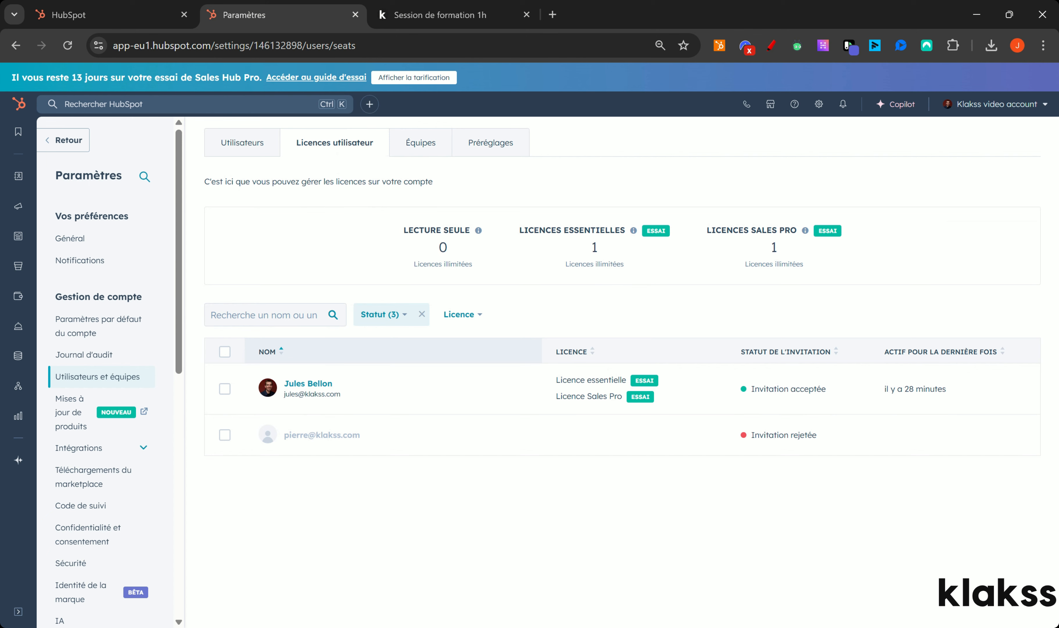
left_click(771, 45)
mouse_move(799, 422)
left_mouse_down()
mouse_move(759, 415)
mouse_move(832, 418)
mouse_move(752, 412)
left_mouse_up()
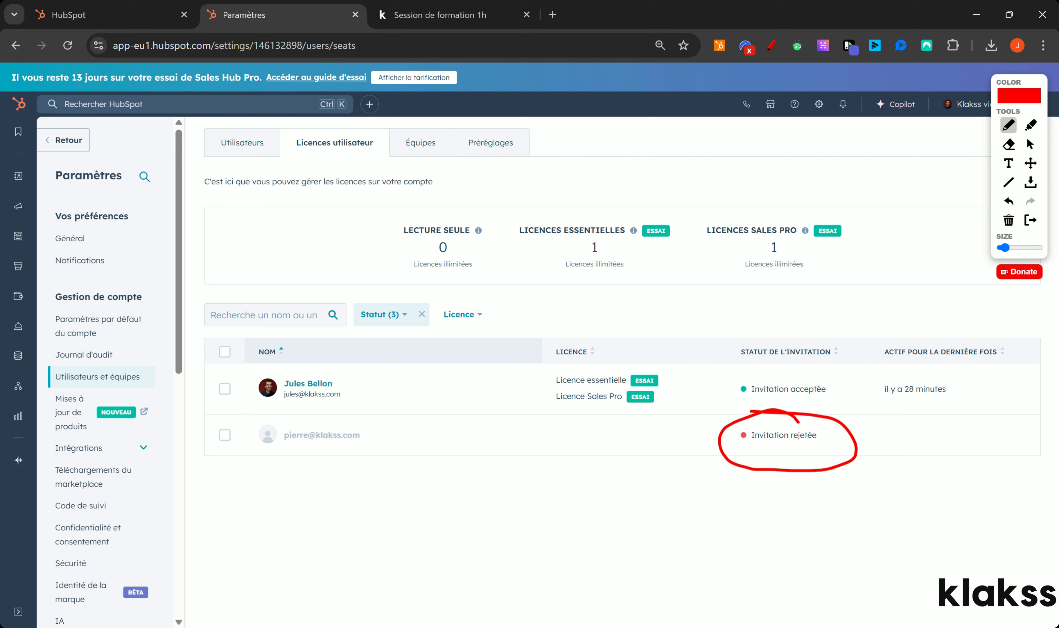
mouse_move(455, 170)
left_mouse_down()
mouse_move(452, 205)
mouse_move(465, 208)
left_mouse_up()
mouse_move(830, 205)
left_mouse_down()
mouse_move(707, 188)
mouse_move(526, 220)
mouse_move(572, 286)
mouse_move(864, 257)
mouse_move(829, 204)
left_mouse_up()
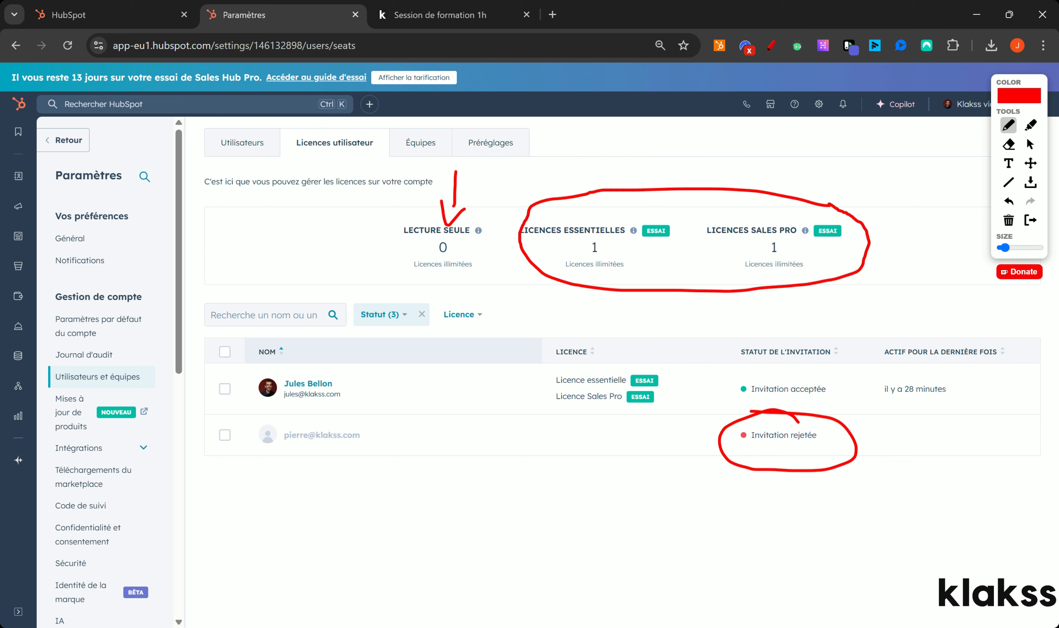